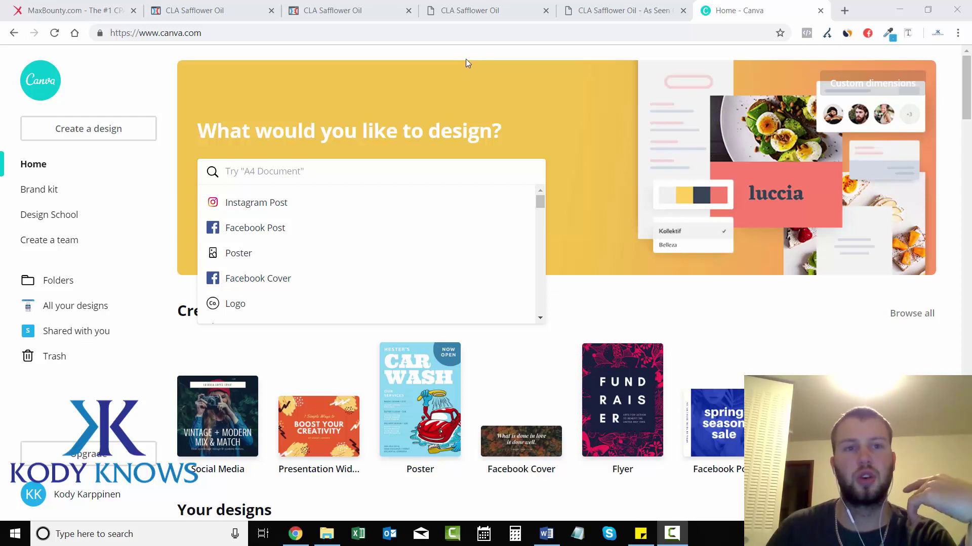
# - Review the CLA Safflower Oil sales page in the ClickFunnels editor and in its preview
pyautogui.click(278, 15)
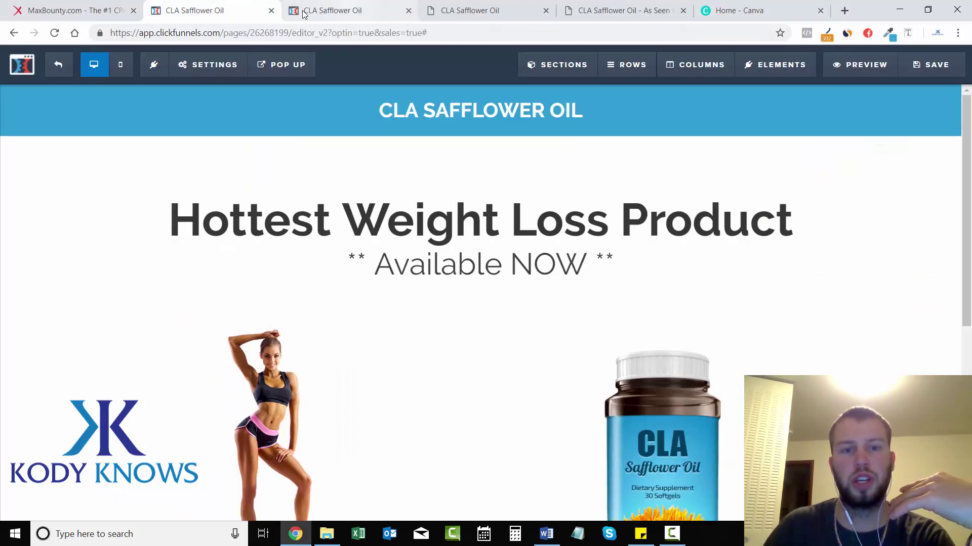
pyautogui.moveTo(967, 188)
pyautogui.mouseDown()
pyautogui.moveTo(970, 369)
pyautogui.moveTo(971, 182)
pyautogui.mouseUp()
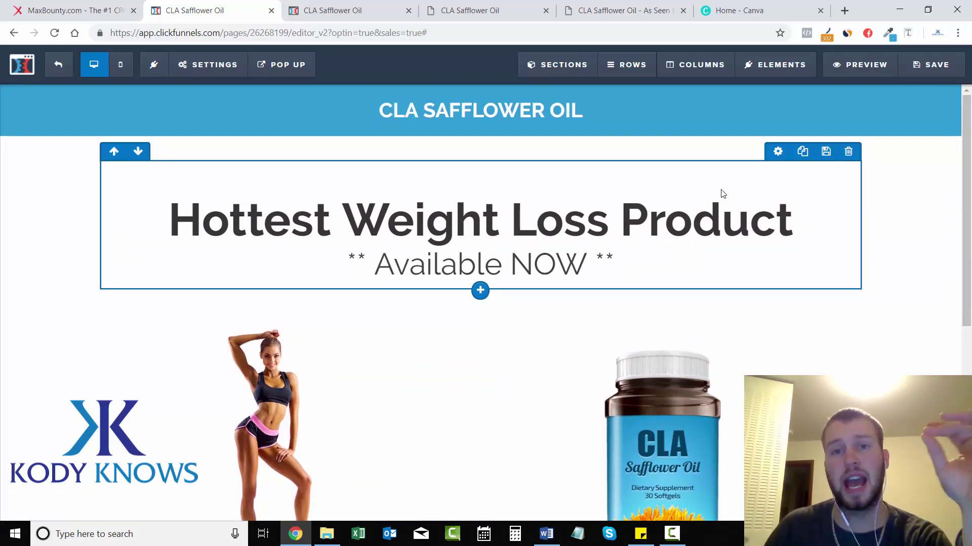
pyautogui.click(335, 15)
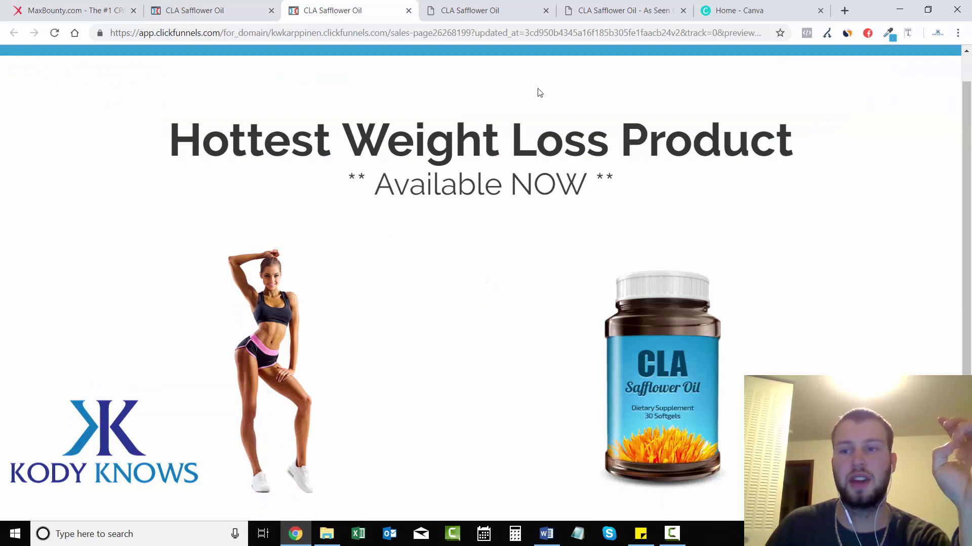
pyautogui.scroll(1, 540, 92)
pyautogui.scroll(-3, 954, 138)
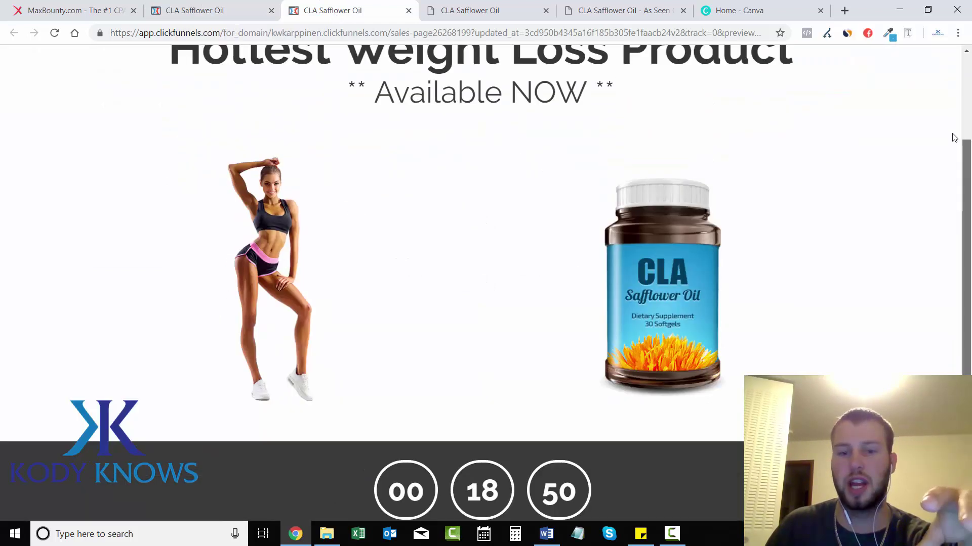
pyautogui.scroll(2, 484, 216)
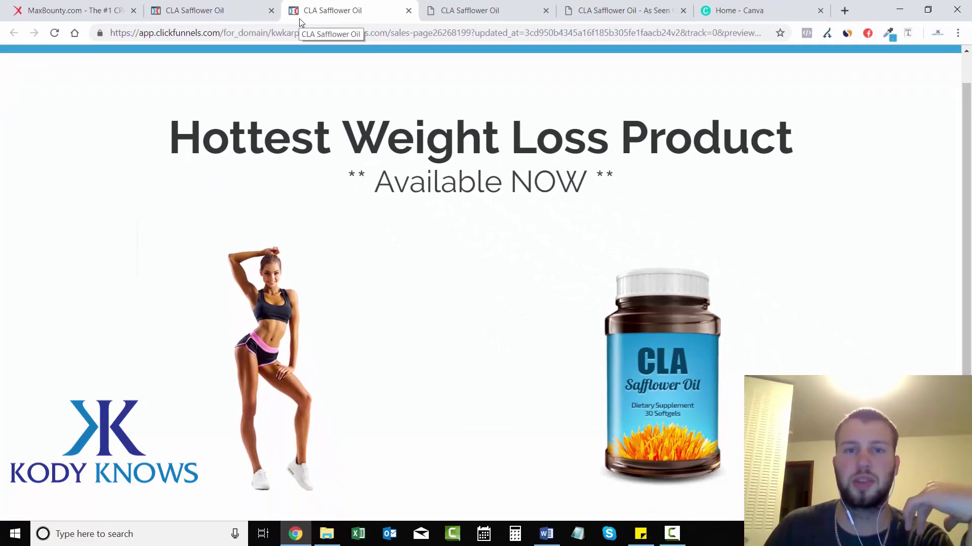
# - Switch to Canva and create a new blank design with custom dimensions of 50 × 50 px
pyautogui.click(764, 12)
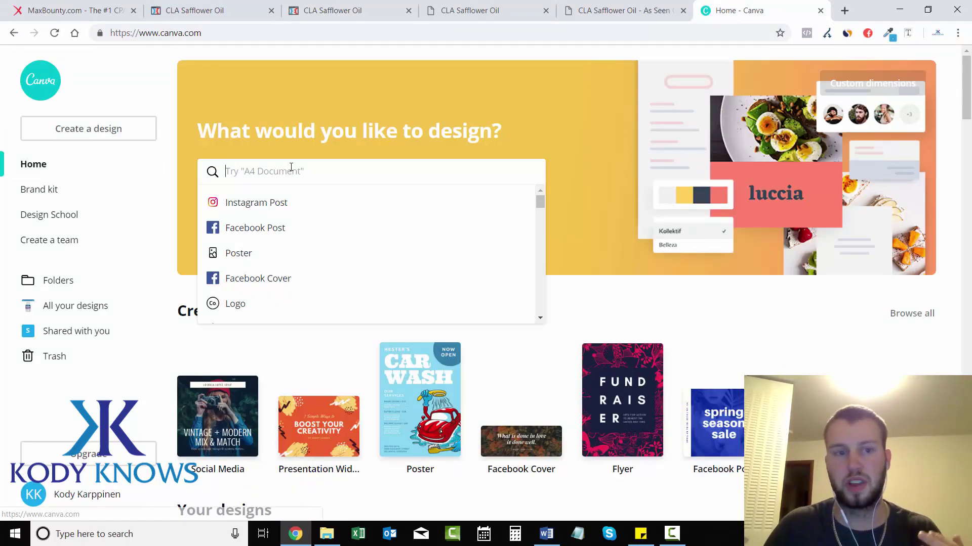
pyautogui.click(126, 134)
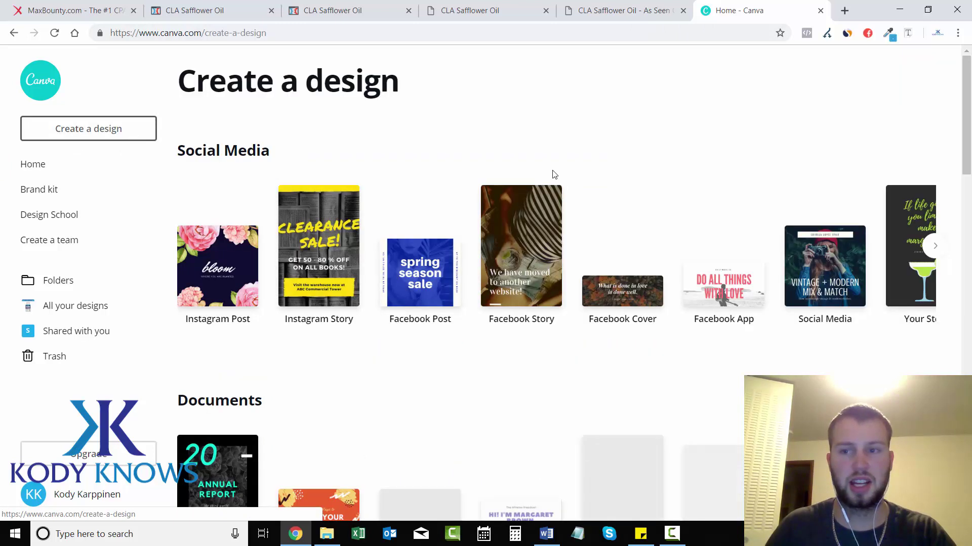
pyautogui.click(43, 163)
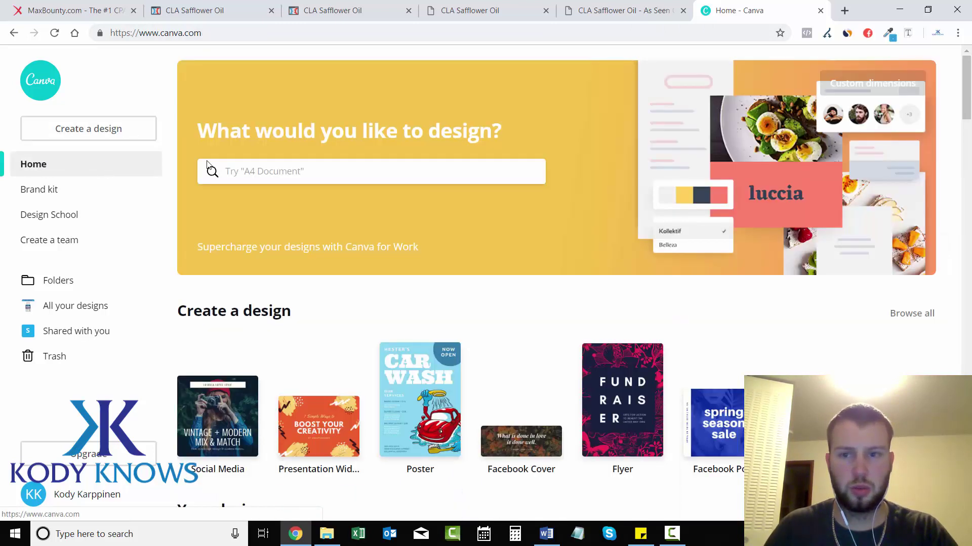
pyautogui.click(878, 89)
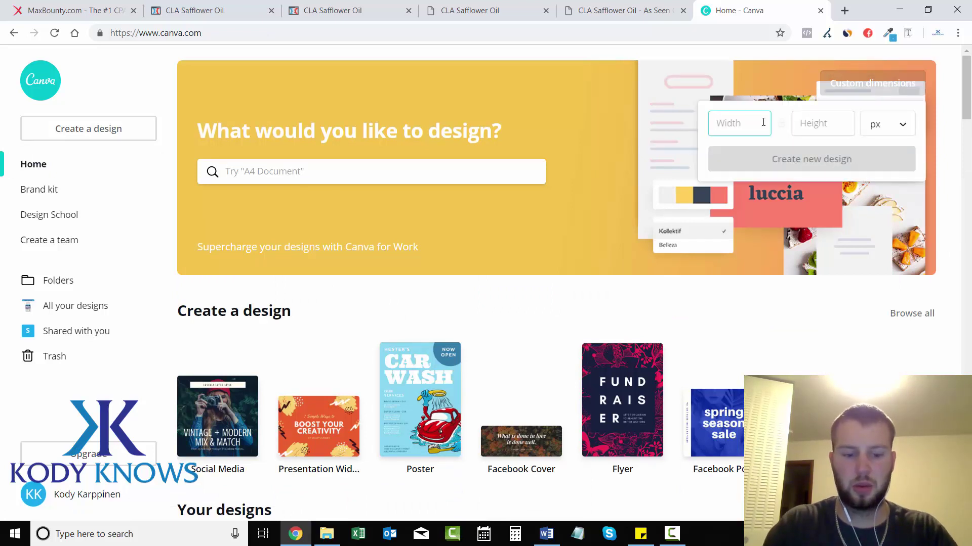
pyautogui.write('50')
pyautogui.click(810, 124)
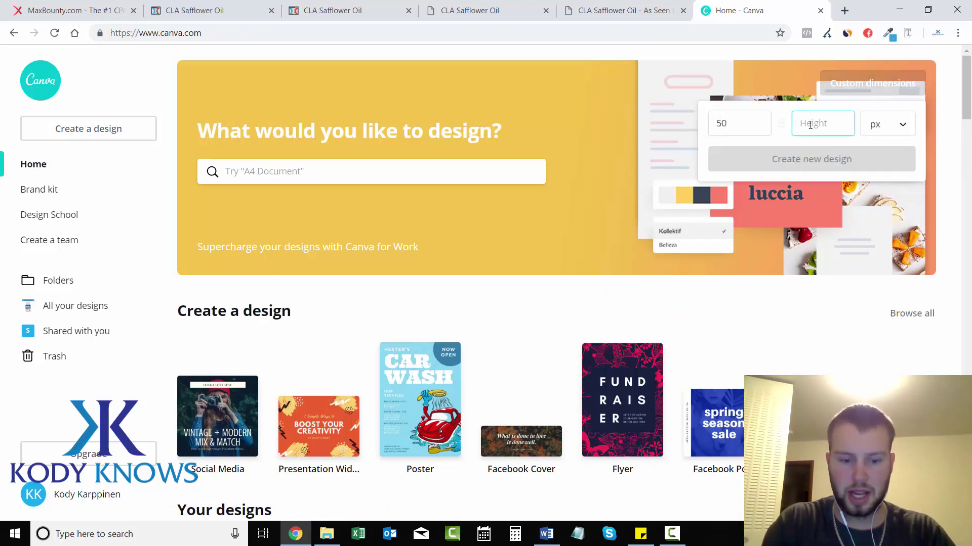
pyautogui.write('50')
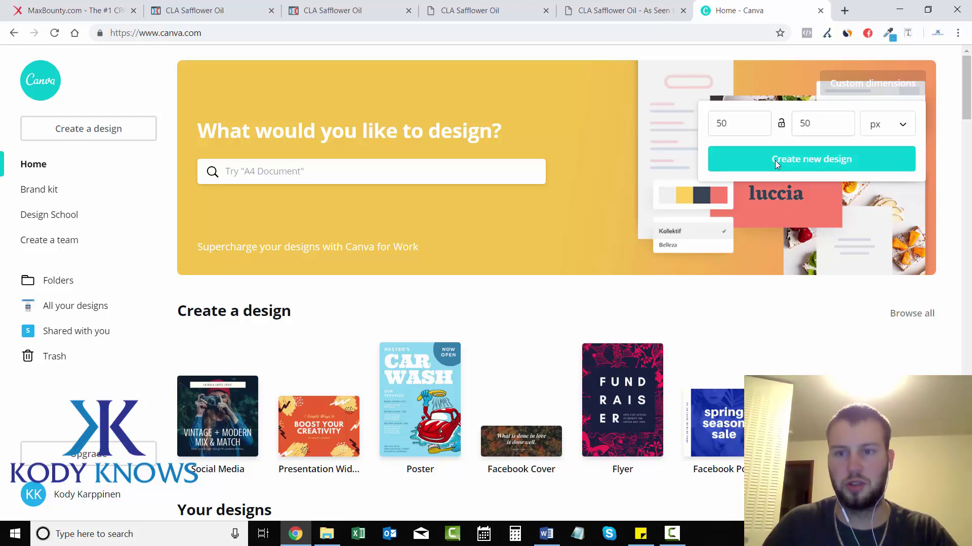
pyautogui.click(776, 160)
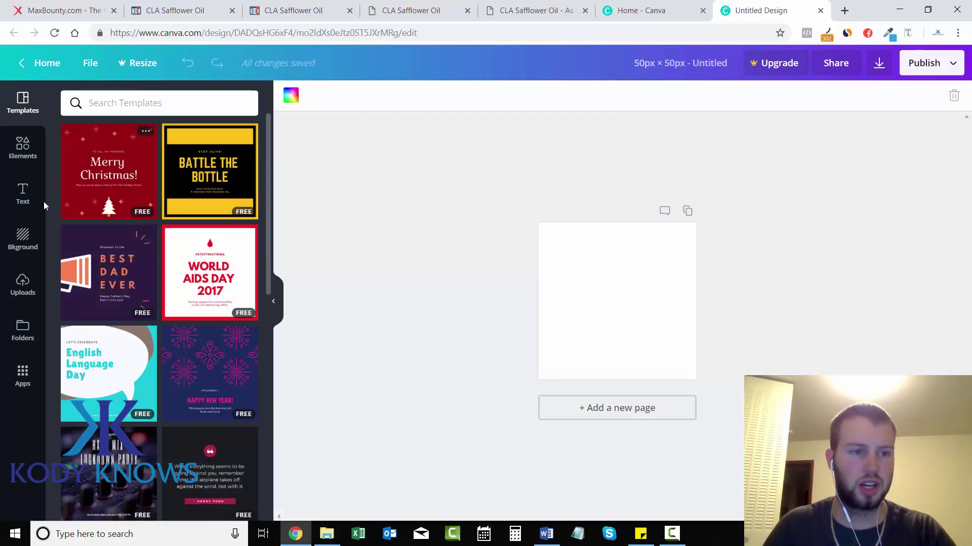
# - Search the elements for "bottle", try the tilted orange bottle graphic enlarged on the canvas, and remove it
pyautogui.click(23, 148)
pyautogui.click(123, 105)
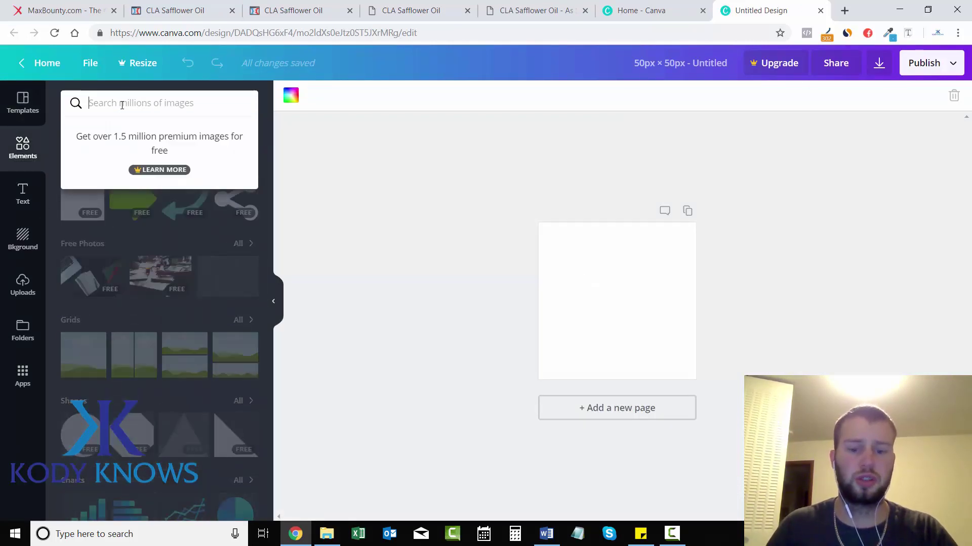
pyautogui.write('bottle')
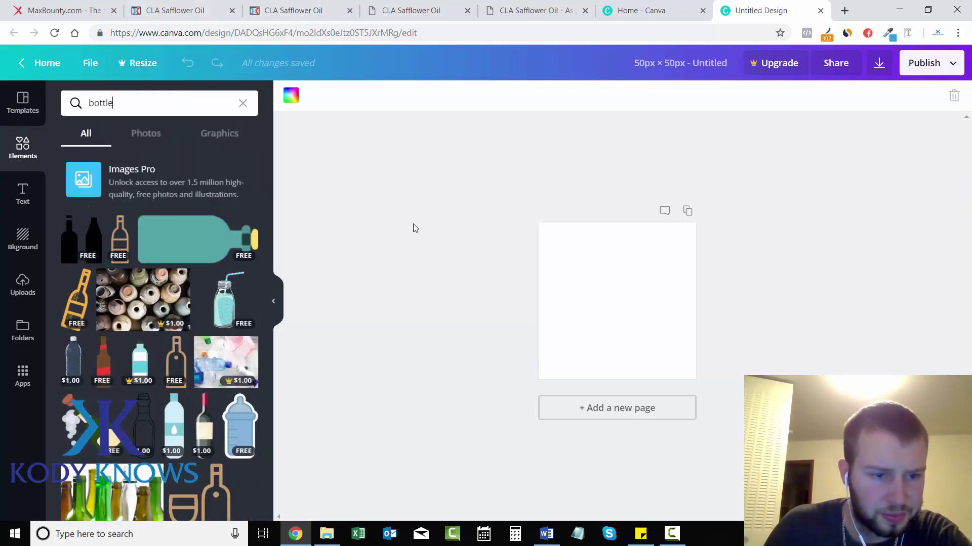
pyautogui.click(80, 309)
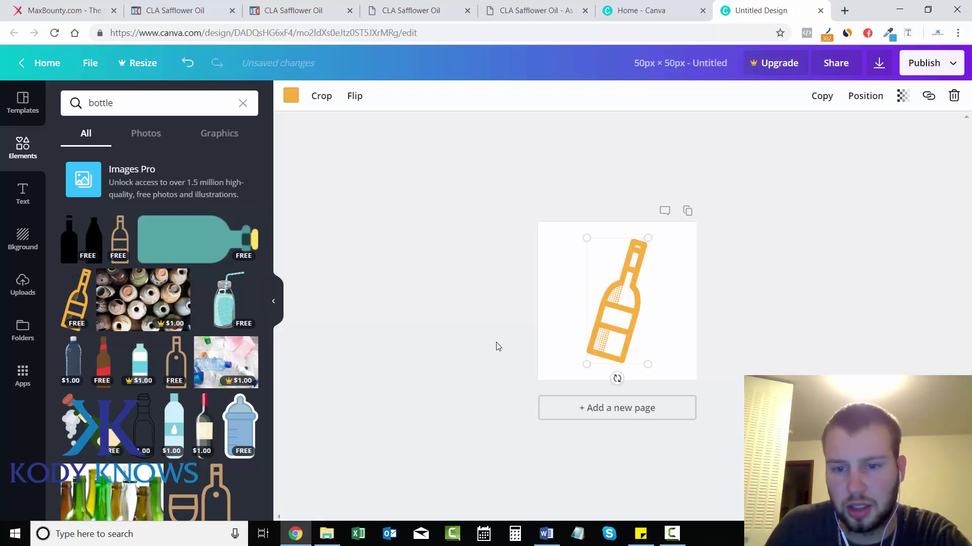
pyautogui.moveTo(584, 366); pyautogui.dragTo(579, 377)
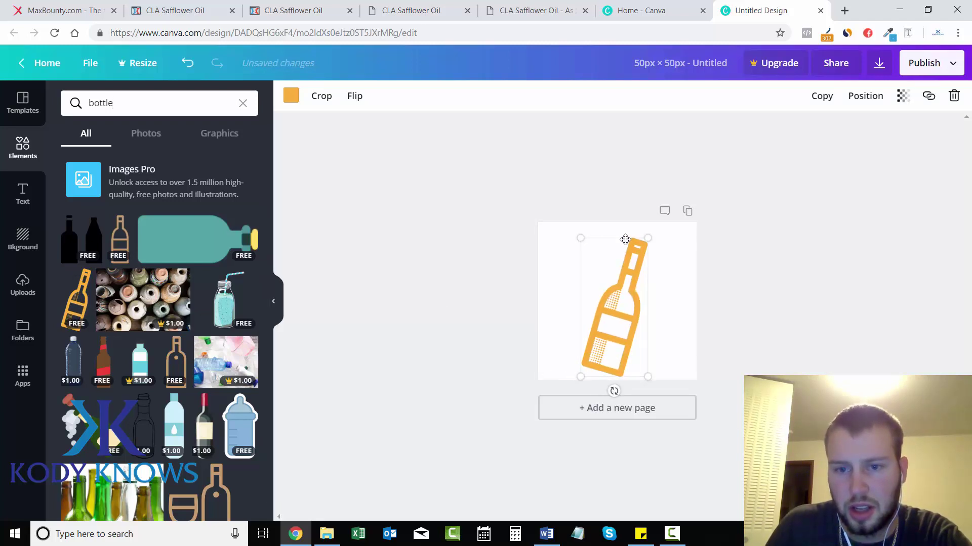
pyautogui.moveTo(648, 236); pyautogui.dragTo(656, 224)
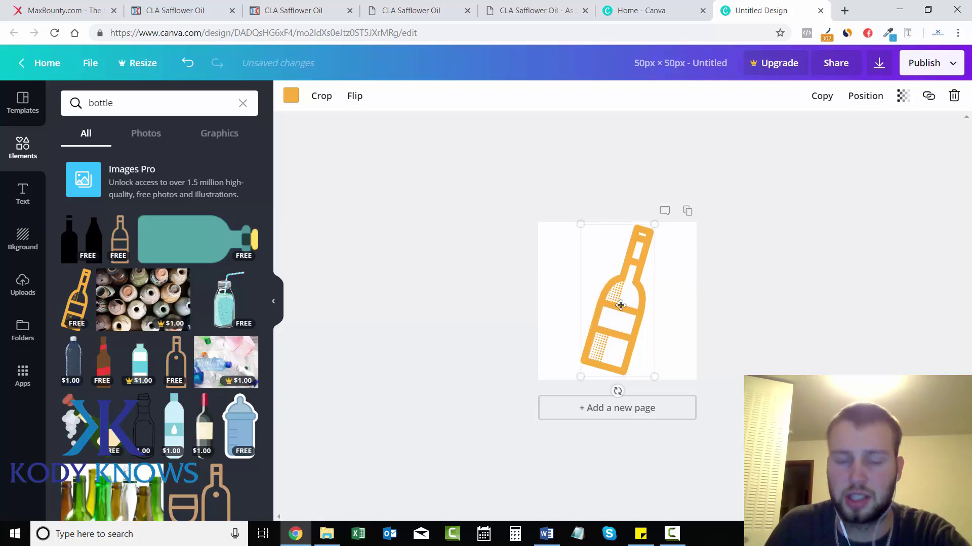
pyautogui.press('Delete')
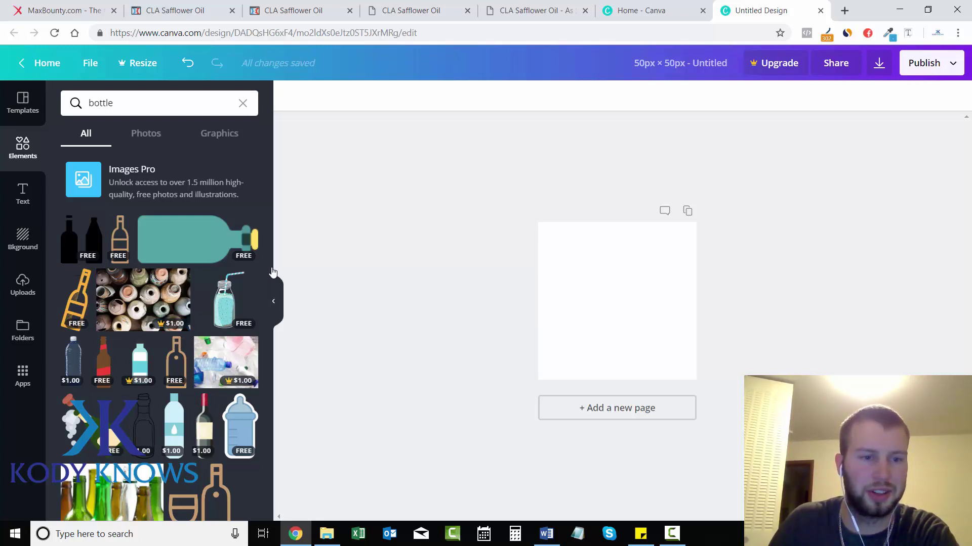
# - Search the elements for "weight loss" and try the two free waist-measuring photos on the canvas, deleting each one
pyautogui.doubleClick(115, 104)
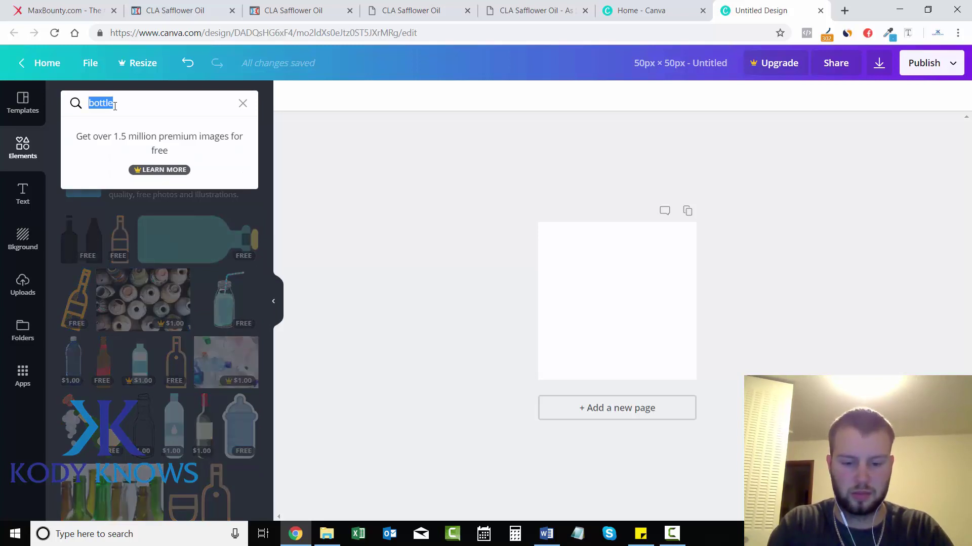
pyautogui.write('weight loss')
pyautogui.press('Return')
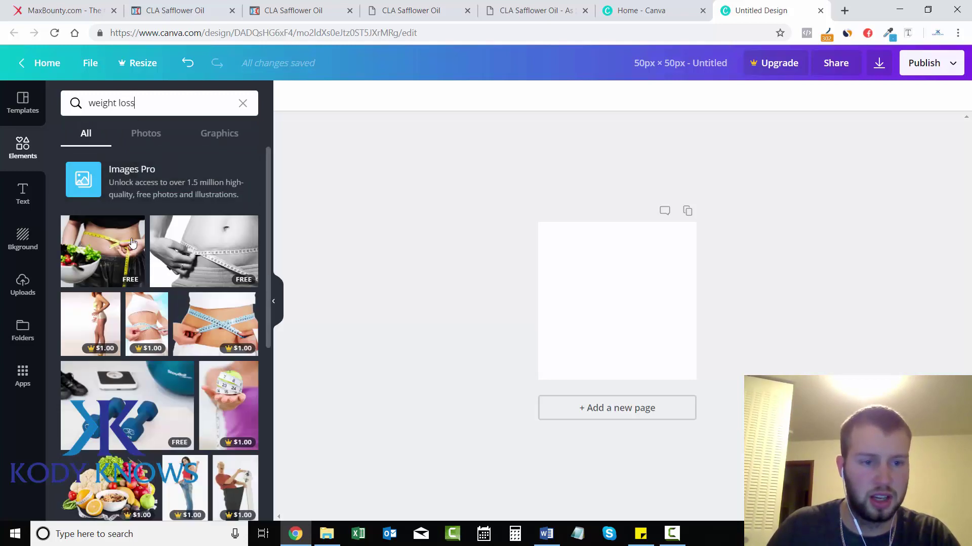
pyautogui.click(75, 247)
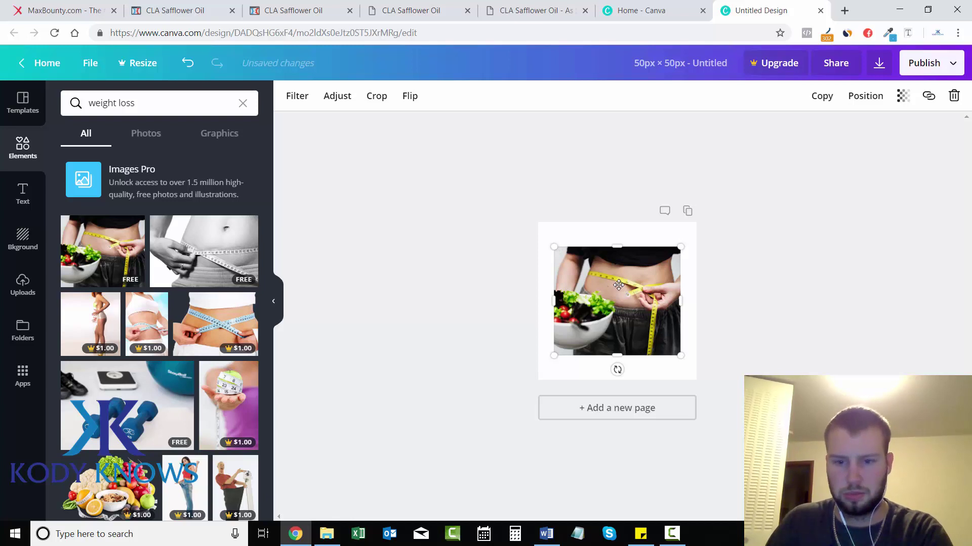
pyautogui.press('Delete')
pyautogui.click(192, 271)
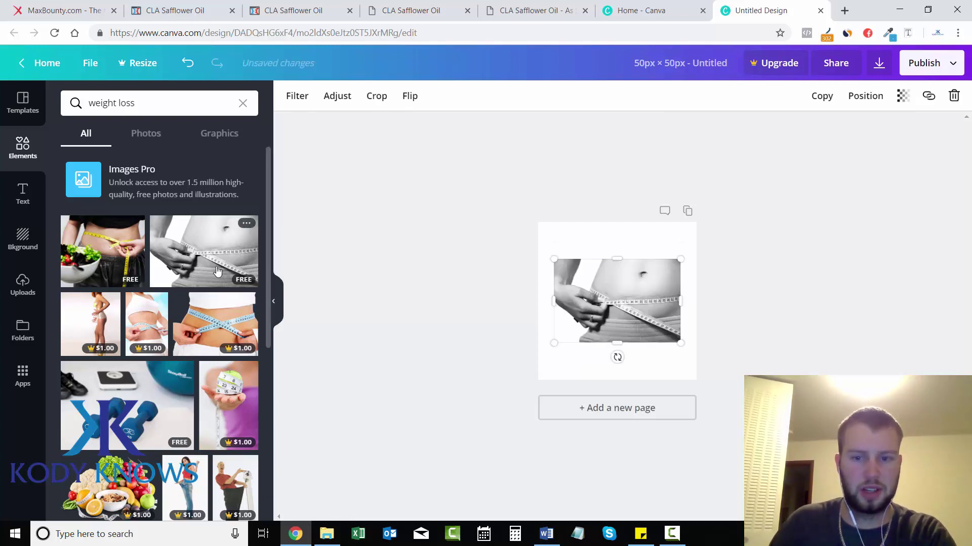
pyautogui.moveTo(550, 344); pyautogui.dragTo(548, 344)
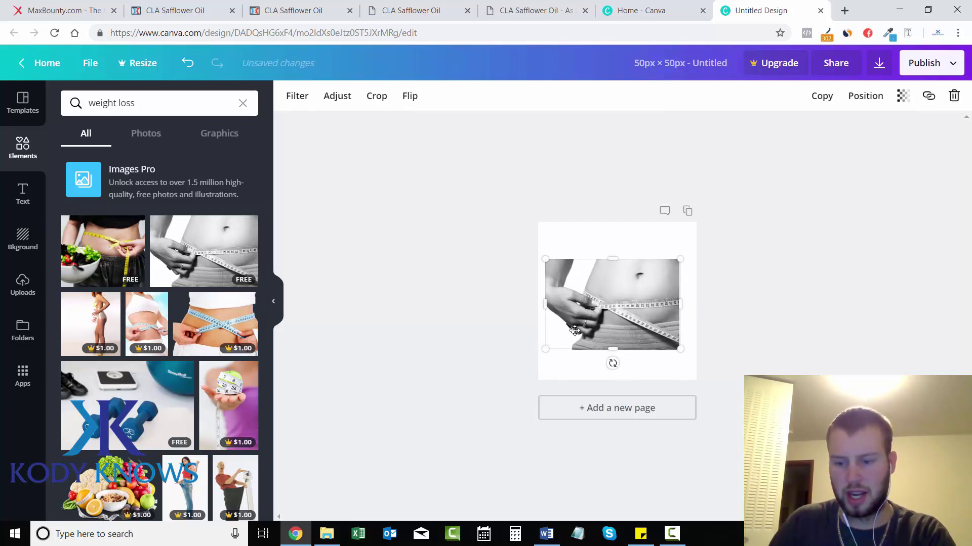
pyautogui.press('Delete')
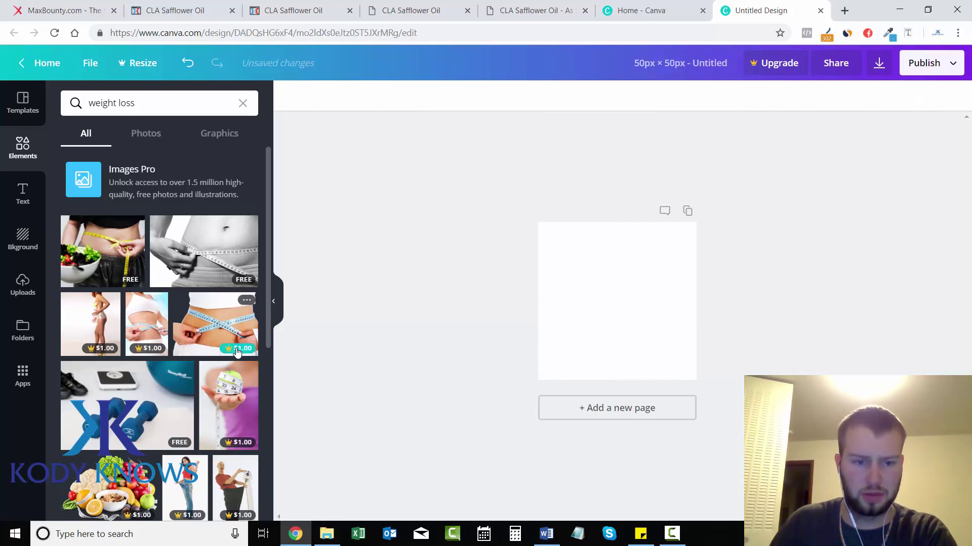
pyautogui.moveTo(267, 337)
pyautogui.mouseDown()
pyautogui.moveTo(272, 359)
pyautogui.moveTo(263, 320)
pyautogui.mouseUp()
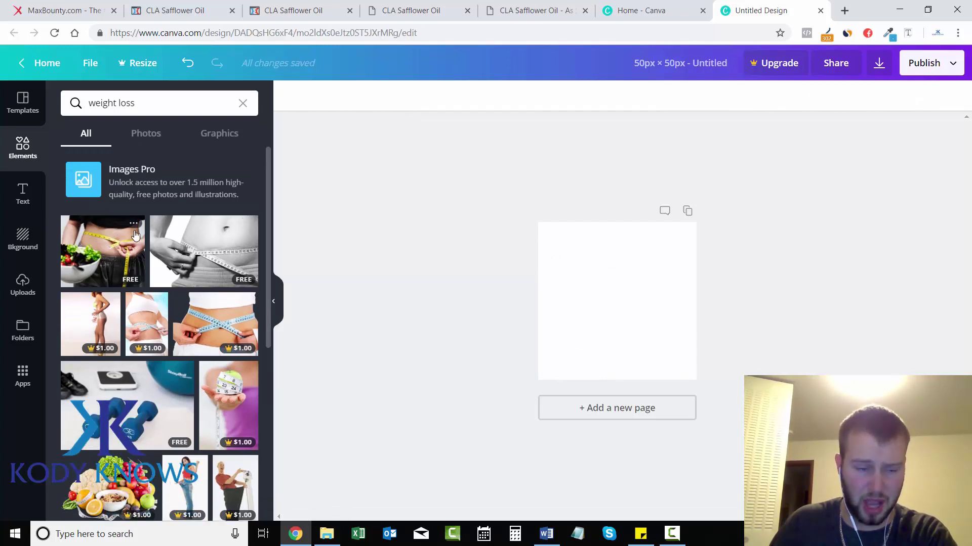
# - Add a text box reading "CLA", widened so the word fits on one line, and position it over the canvas
pyautogui.click(22, 192)
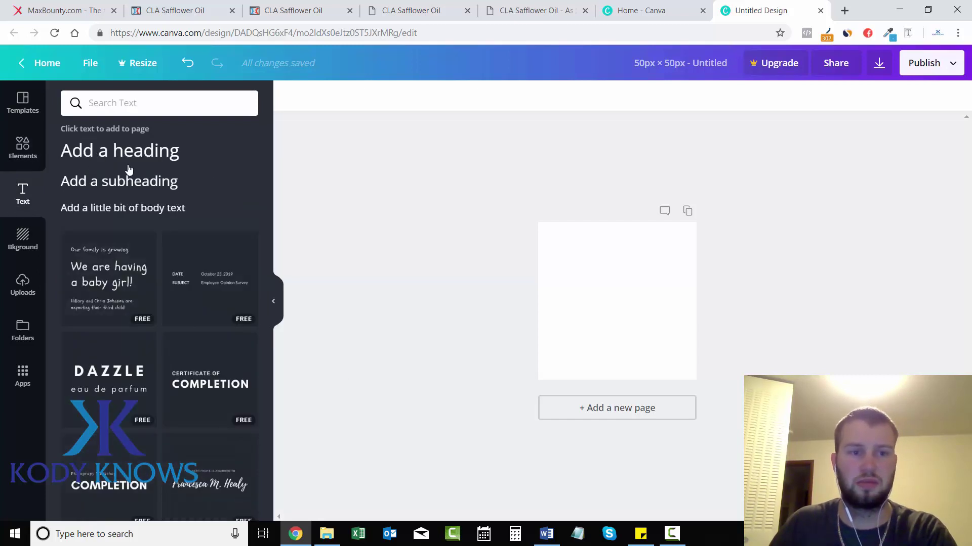
pyautogui.click(129, 169)
pyautogui.hotkey('ctrl', 'z')
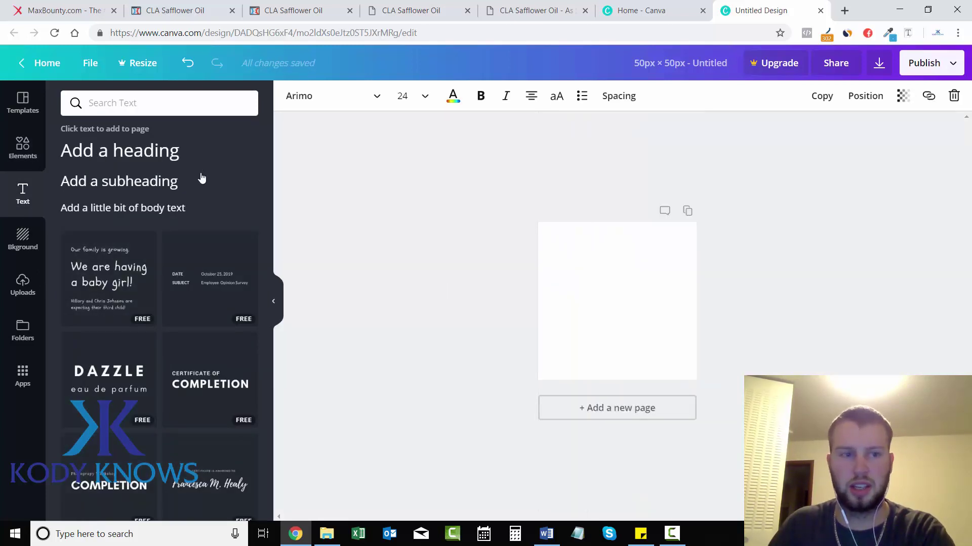
pyautogui.click(160, 162)
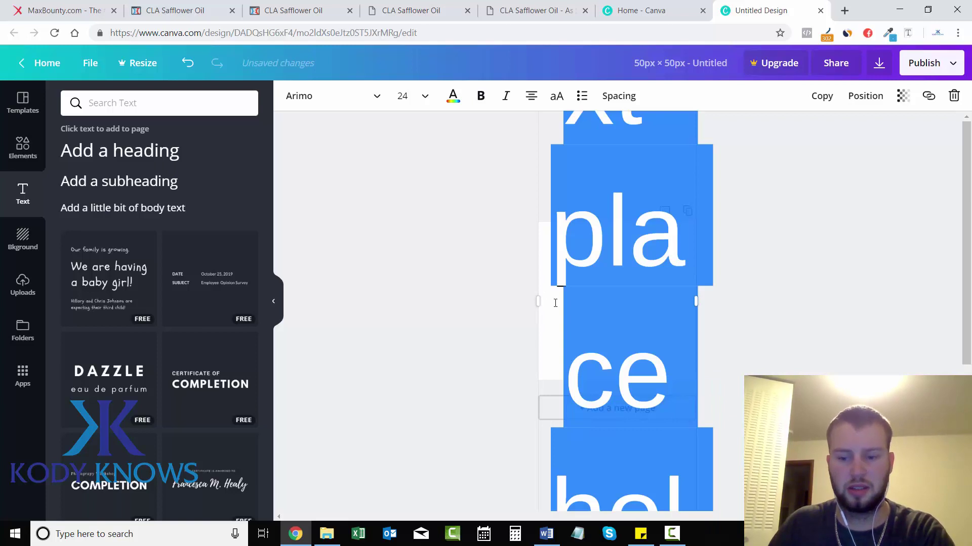
pyautogui.click(531, 303)
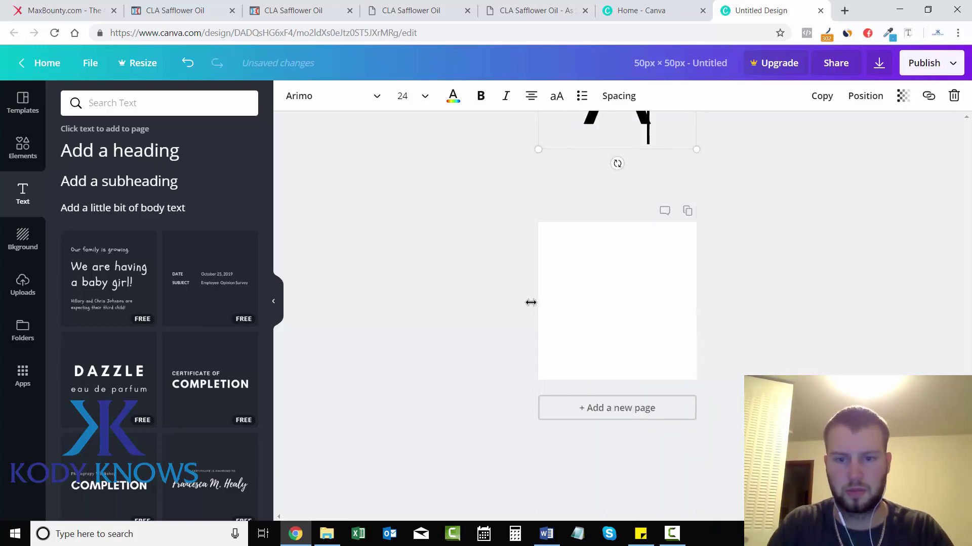
pyautogui.moveTo(617, 153); pyautogui.dragTo(672, 378)
pyautogui.click(567, 306)
pyautogui.moveTo(544, 249); pyautogui.dragTo(428, 247)
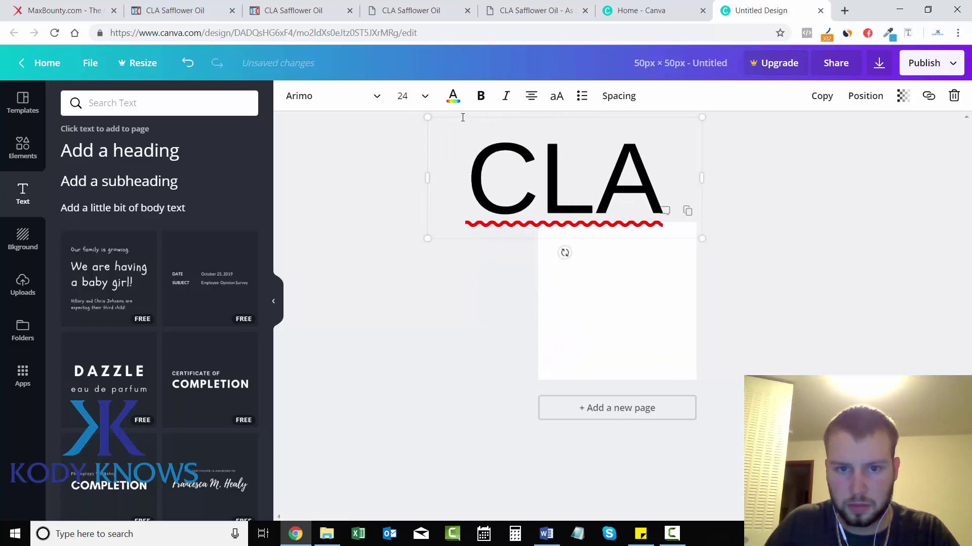
pyautogui.moveTo(462, 117); pyautogui.dragTo(513, 223)
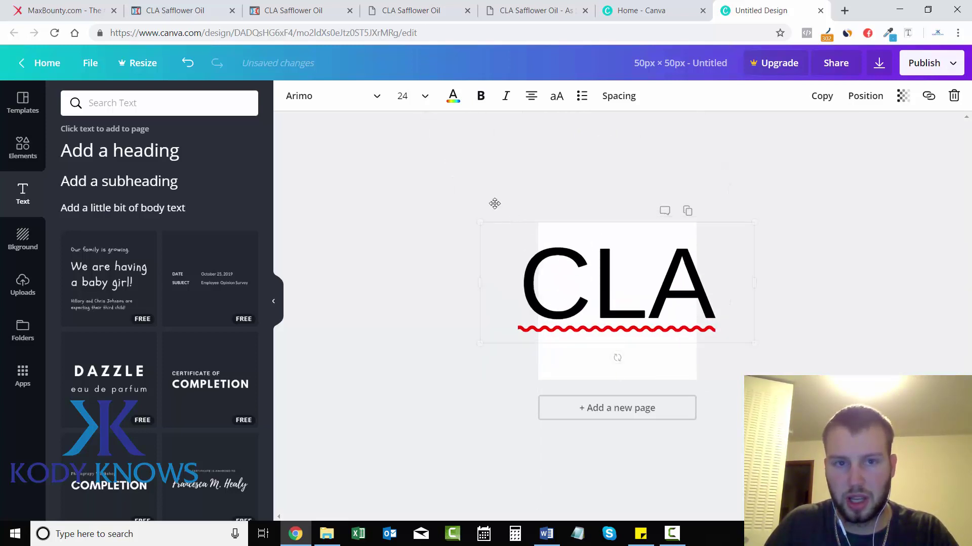
# - Set the "CLA" text's font size to 14 and center the text on the canvas
pyautogui.click(419, 101)
pyautogui.click(430, 206)
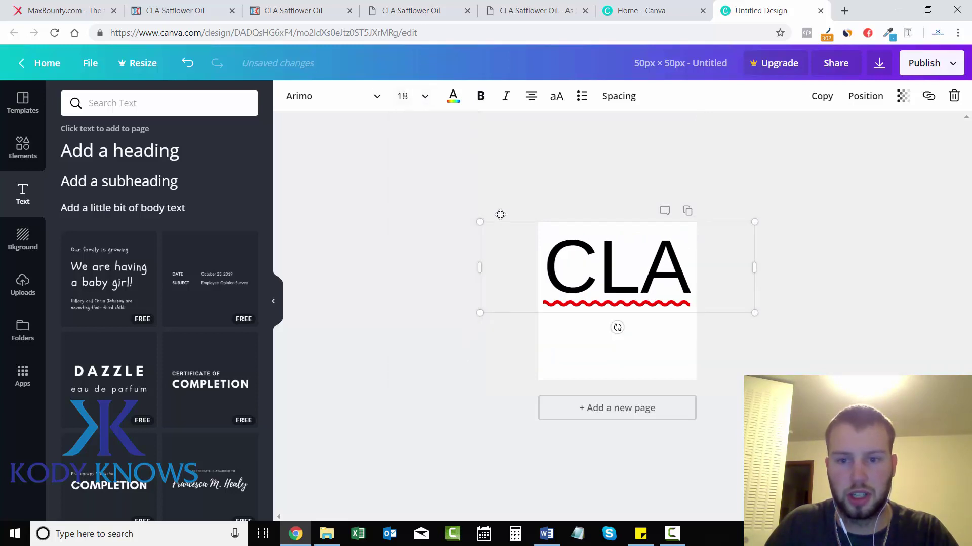
pyautogui.click(414, 99)
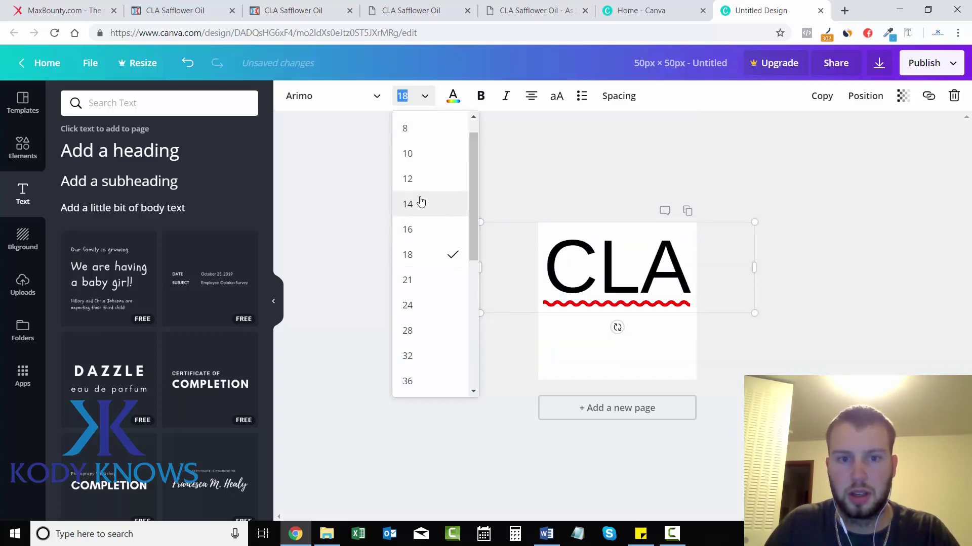
pyautogui.click(416, 201)
pyautogui.click(625, 230)
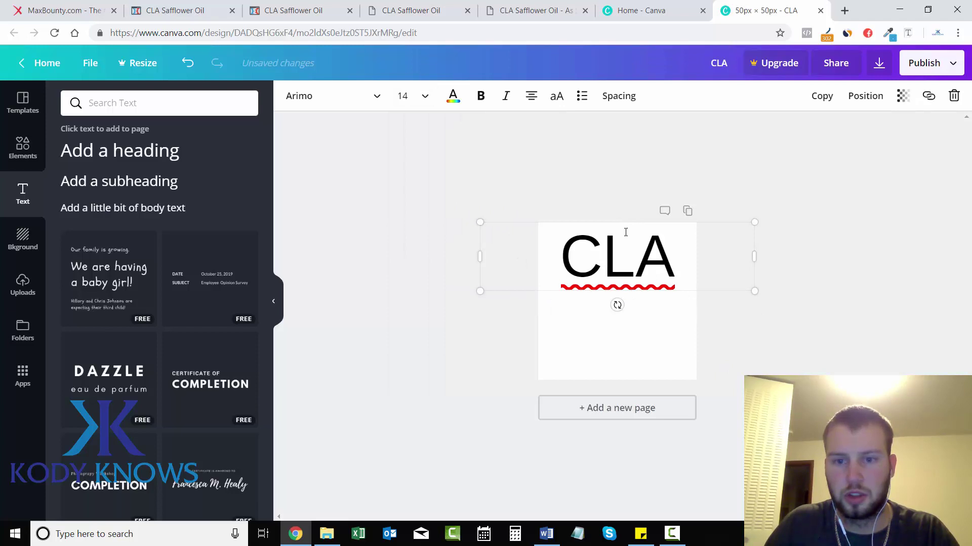
pyautogui.click(788, 348)
pyautogui.moveTo(660, 266); pyautogui.dragTo(661, 310)
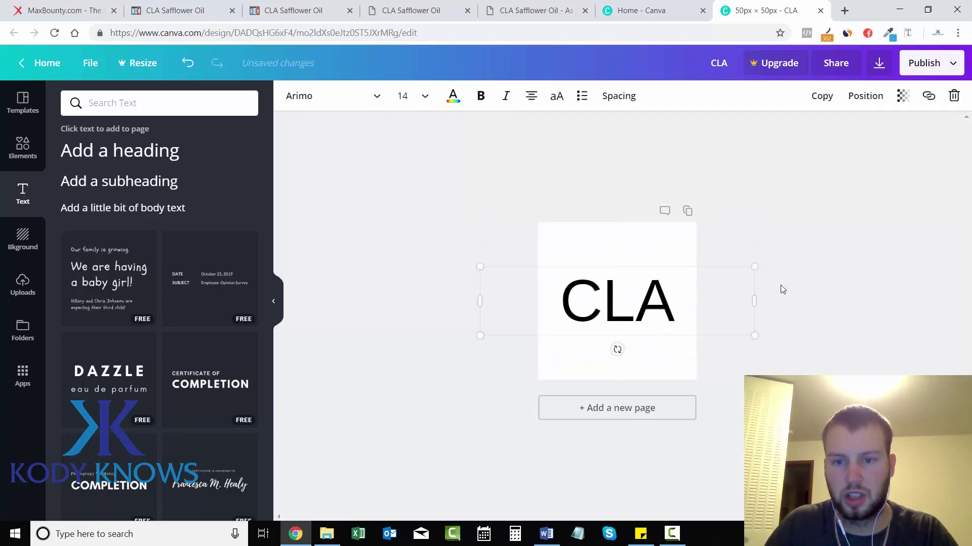
# - Apply the free light-to-dark blue gradient as the background behind the "CLA" text
pyautogui.click(778, 290)
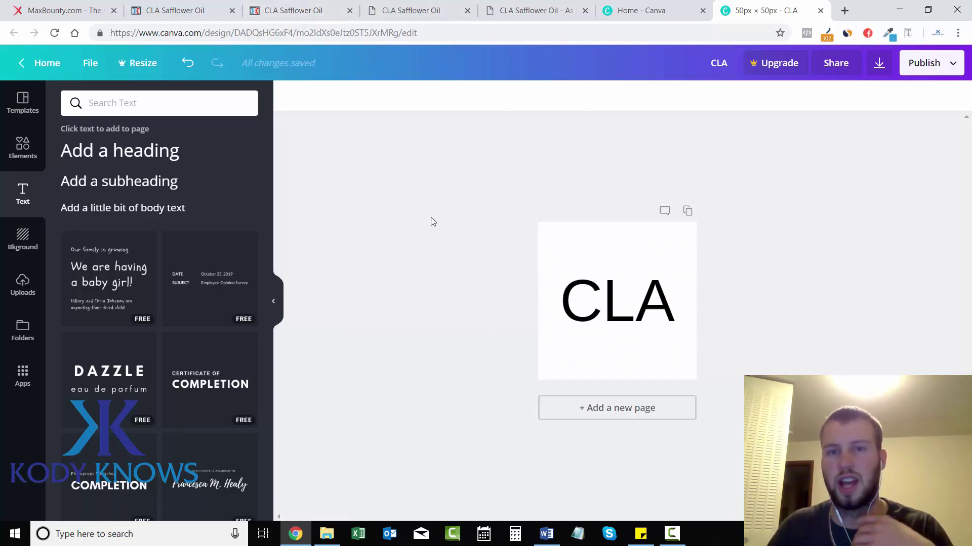
pyautogui.click(22, 283)
pyautogui.click(21, 329)
pyautogui.click(22, 239)
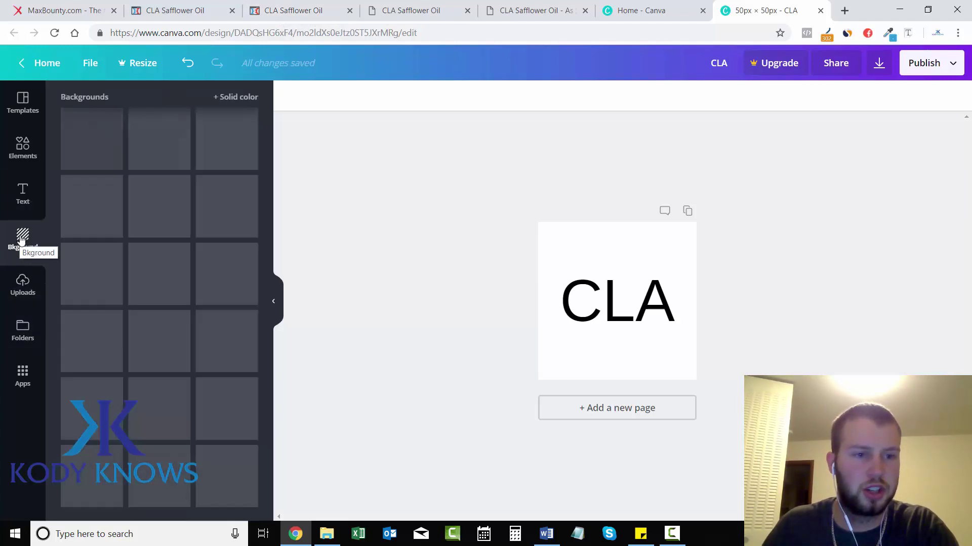
pyautogui.click(88, 154)
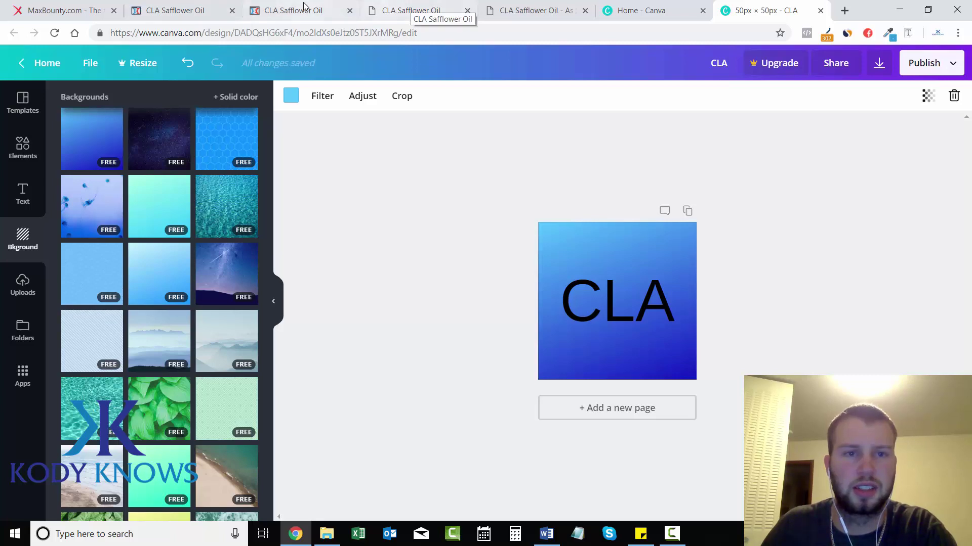
# - Switch to the sales page preview and sample the blue header color #319ED6 with the page color picker
pyautogui.click(411, 7)
pyautogui.click(274, 9)
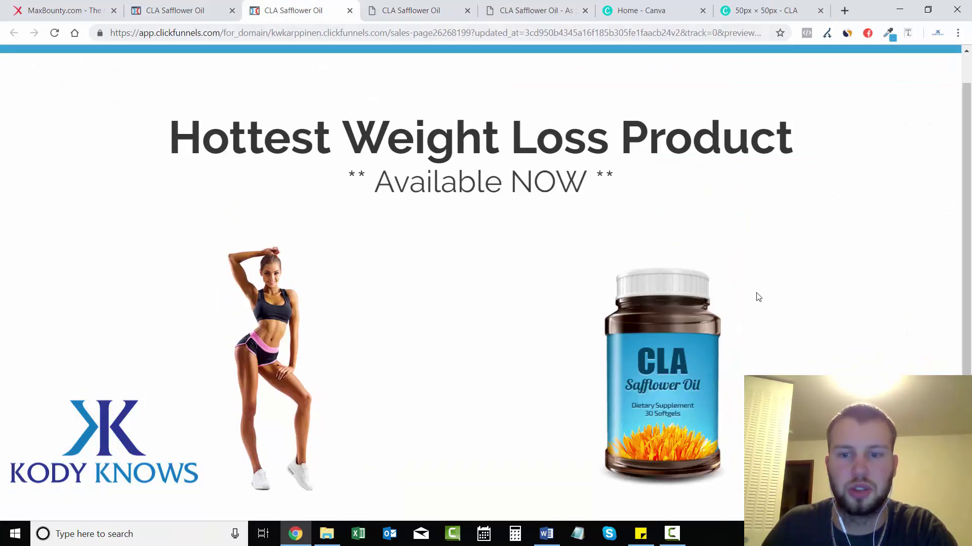
pyautogui.moveTo(966, 225); pyautogui.dragTo(966, 197)
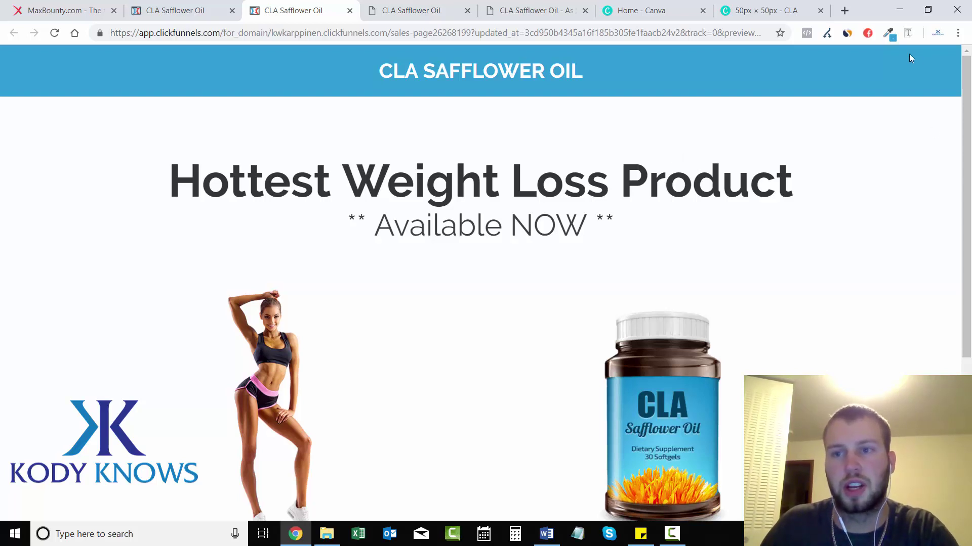
pyautogui.click(887, 34)
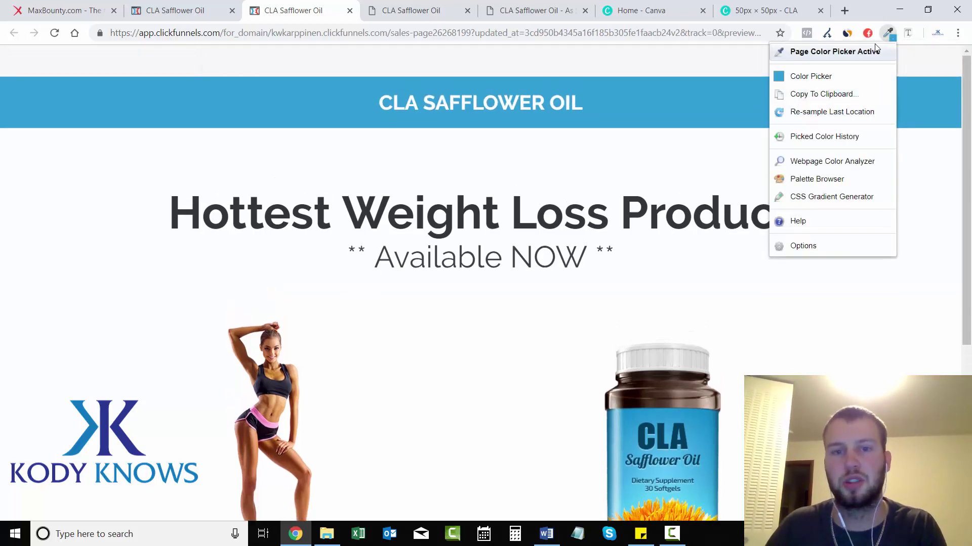
pyautogui.click(876, 50)
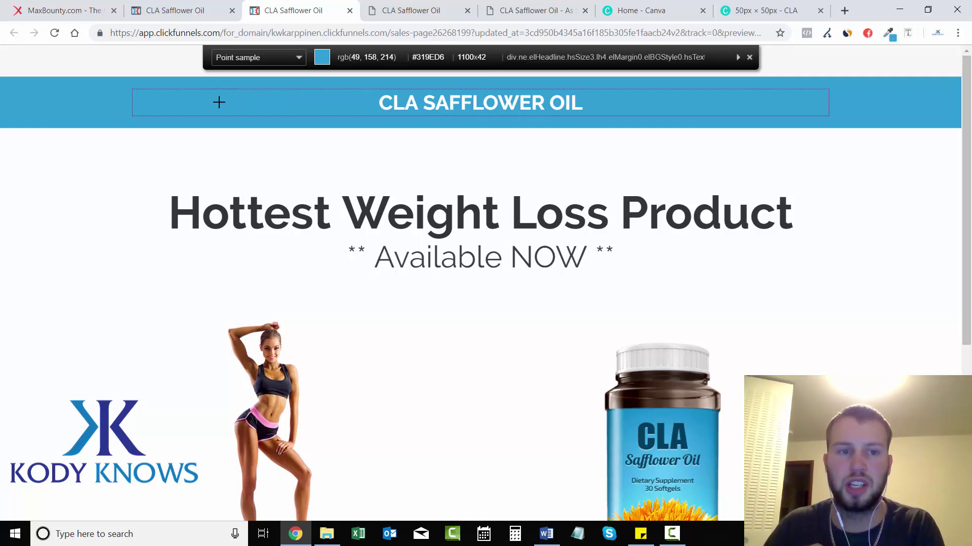
pyautogui.click(105, 102)
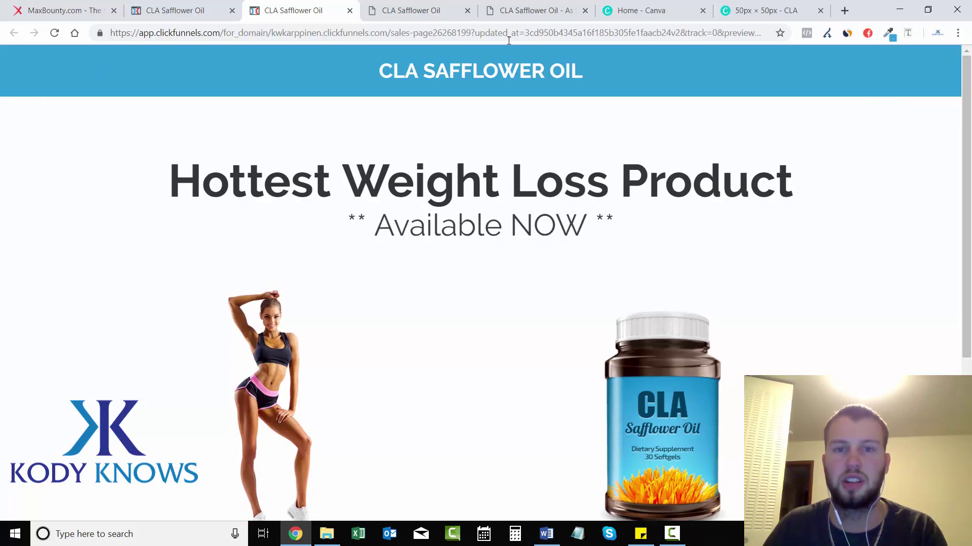
# - Switch back to the Canva design and set the gradient background's light blue color to #319ED6
pyautogui.click(767, 10)
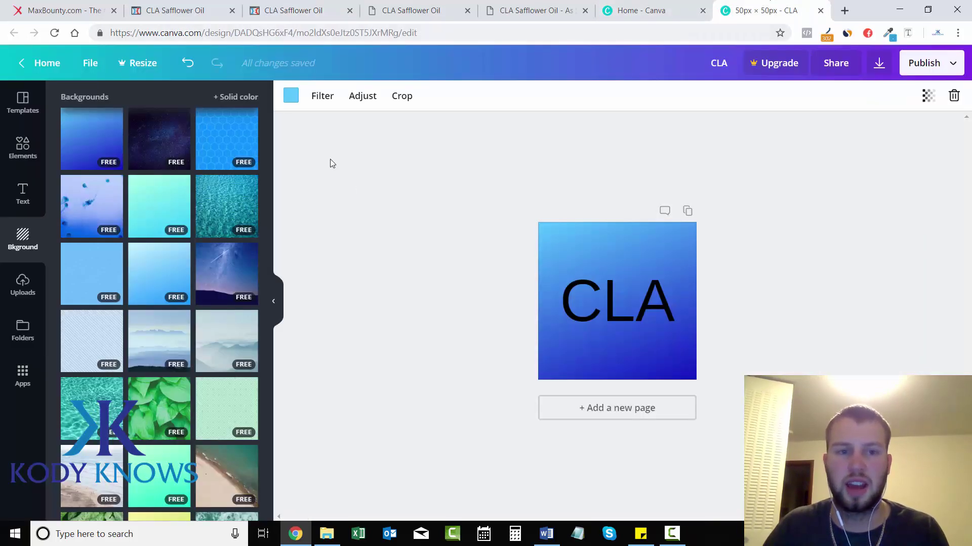
pyautogui.click(291, 101)
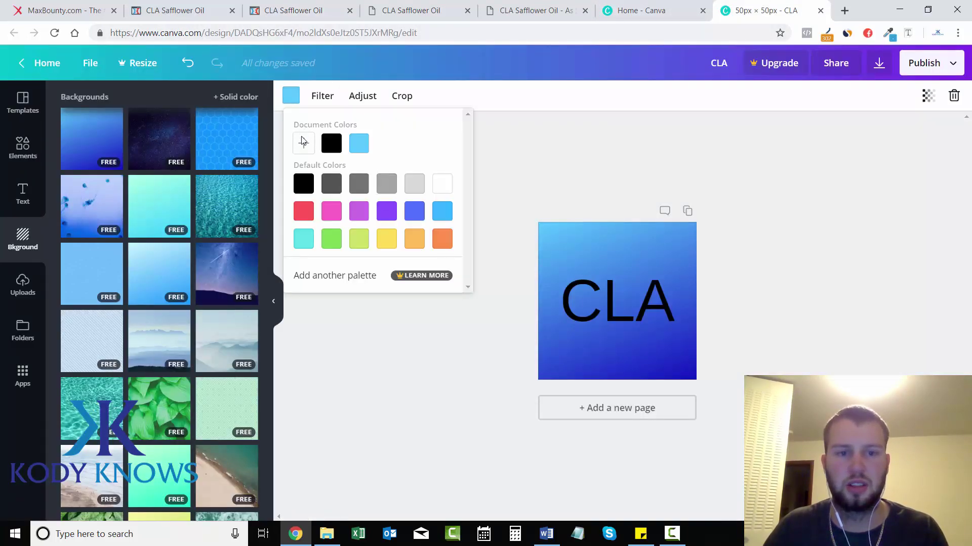
pyautogui.click(303, 141)
pyautogui.tripleClick(409, 254)
pyautogui.hotkey('ctrl', 'v')
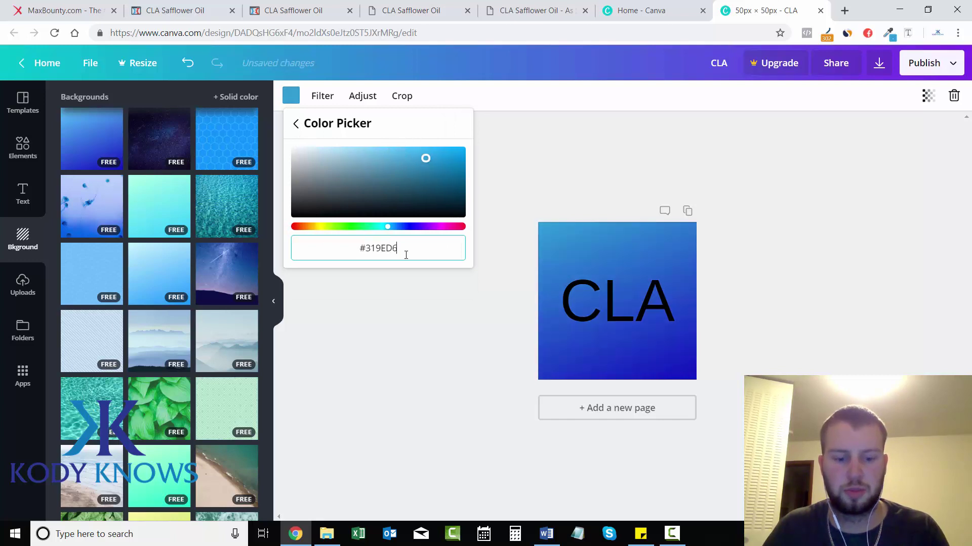
pyautogui.click(411, 292)
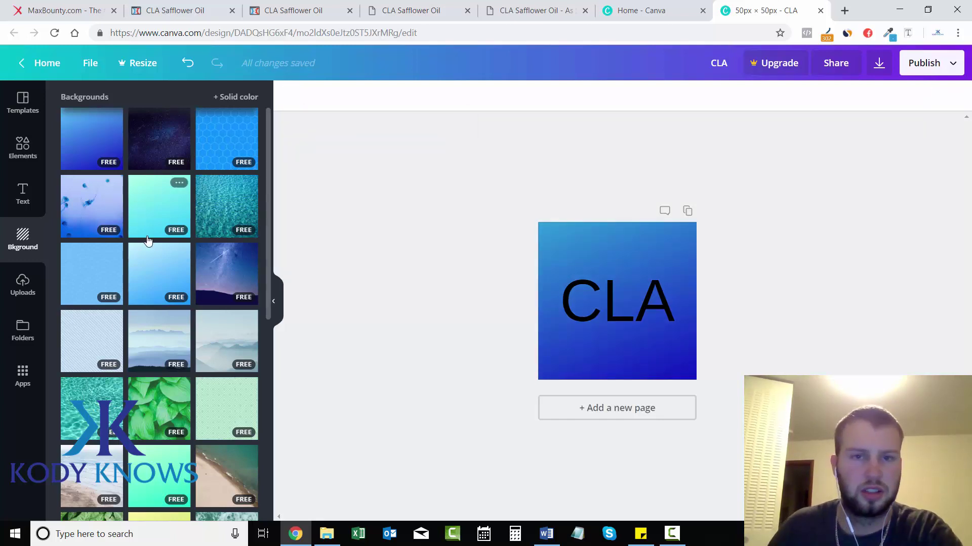
# - Replace the background with the free white-to-light-blue gradient and compare it with the colors of the sales page preview
pyautogui.click(136, 282)
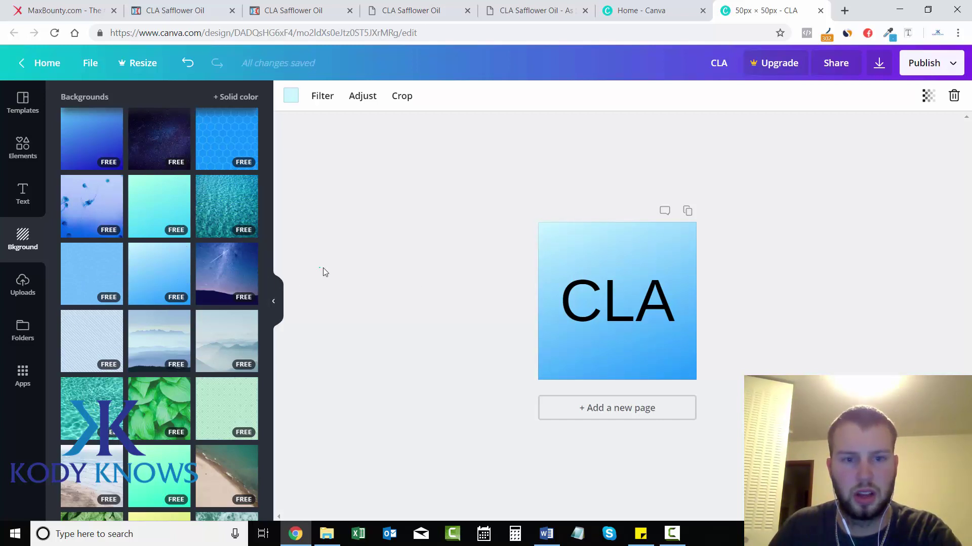
pyautogui.click(323, 268)
pyautogui.click(298, 10)
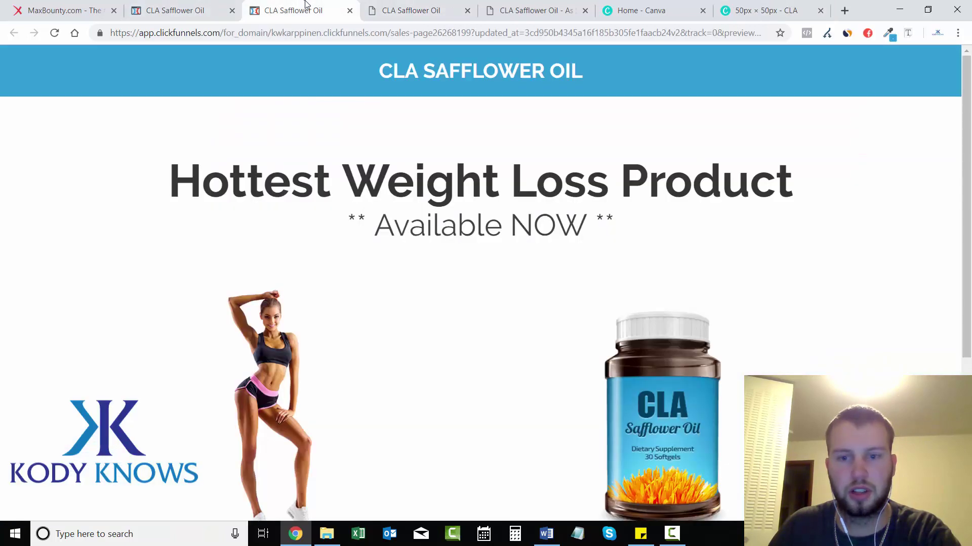
pyautogui.click(718, 6)
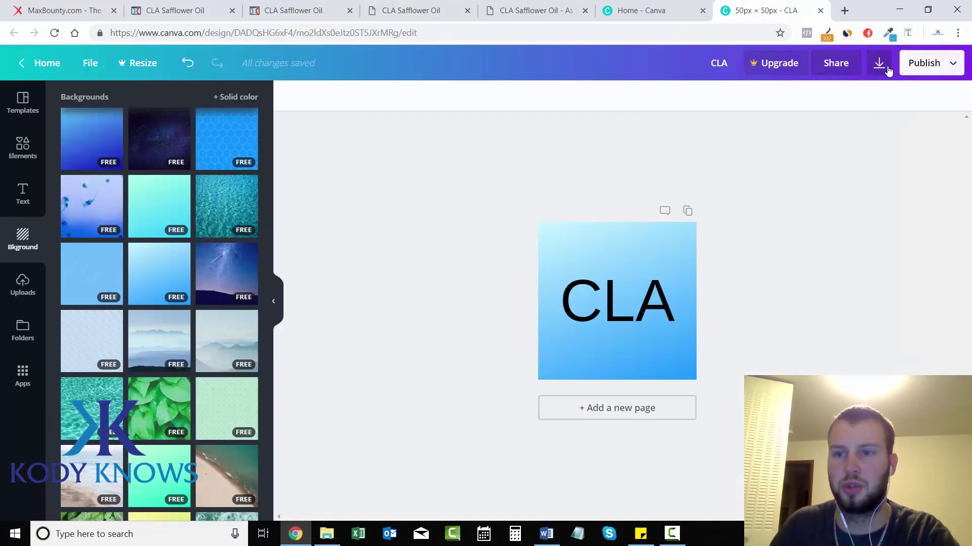
pyautogui.click(908, 70)
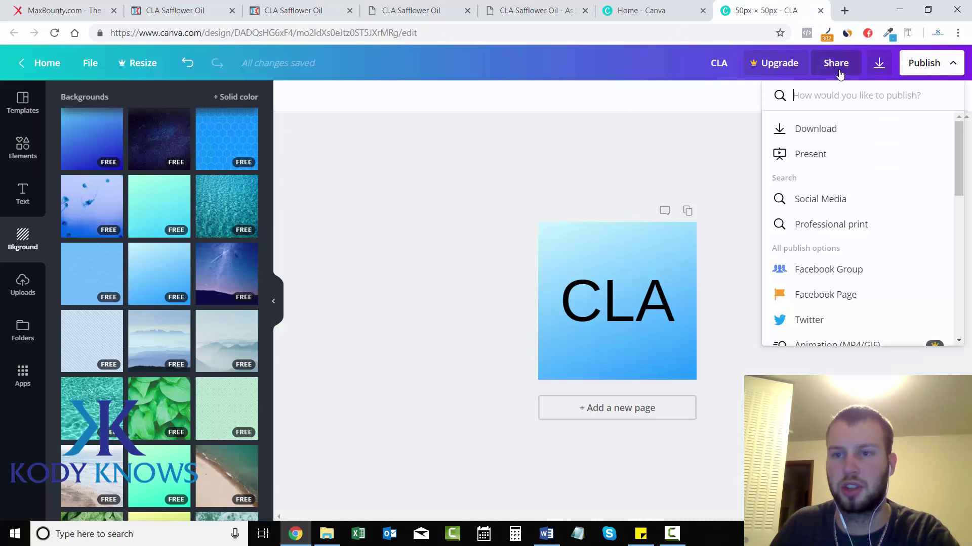
pyautogui.click(879, 70)
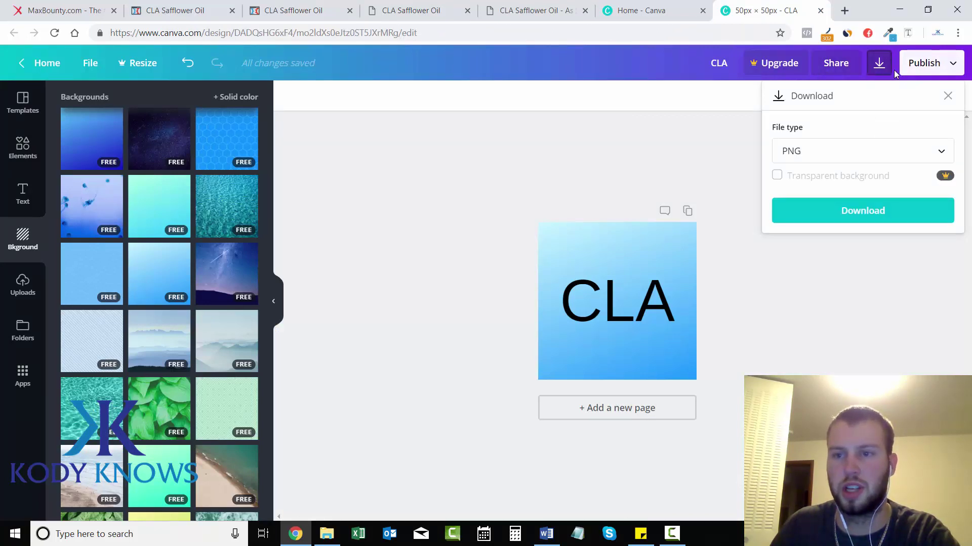
pyautogui.click(846, 211)
# - Rename the design as "CLA Safflower Oil Favicon"
pyautogui.click(734, 63)
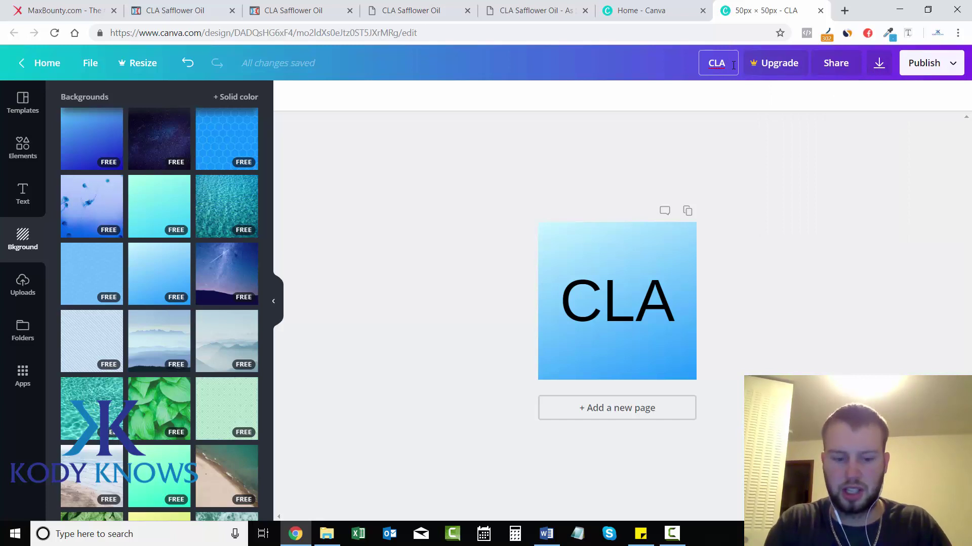
pyautogui.write('Safflower')
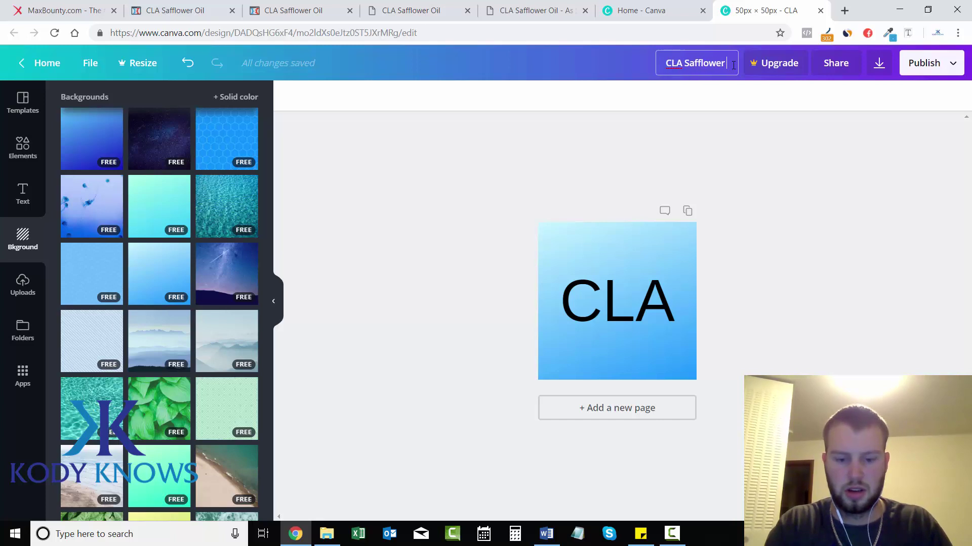
pyautogui.write(' Oil Favicon')
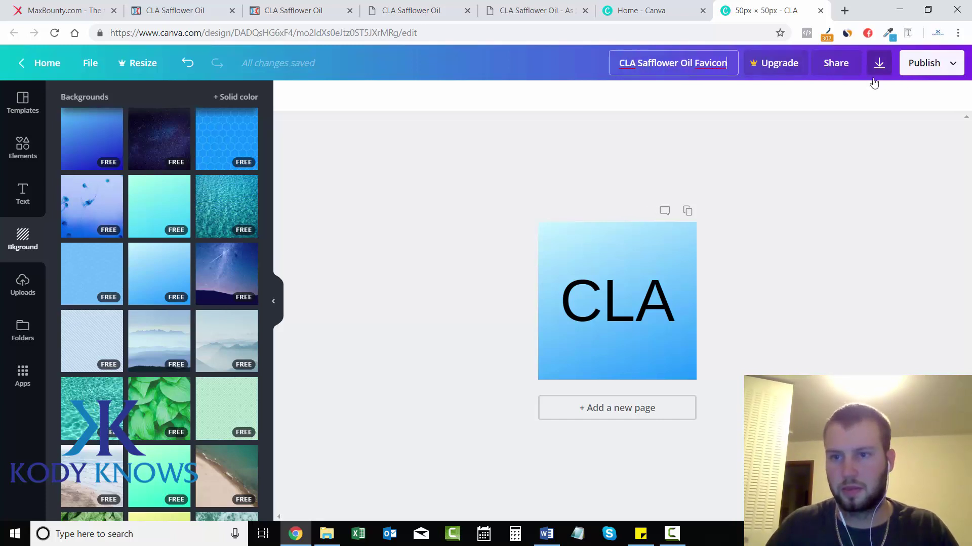
pyautogui.click(896, 126)
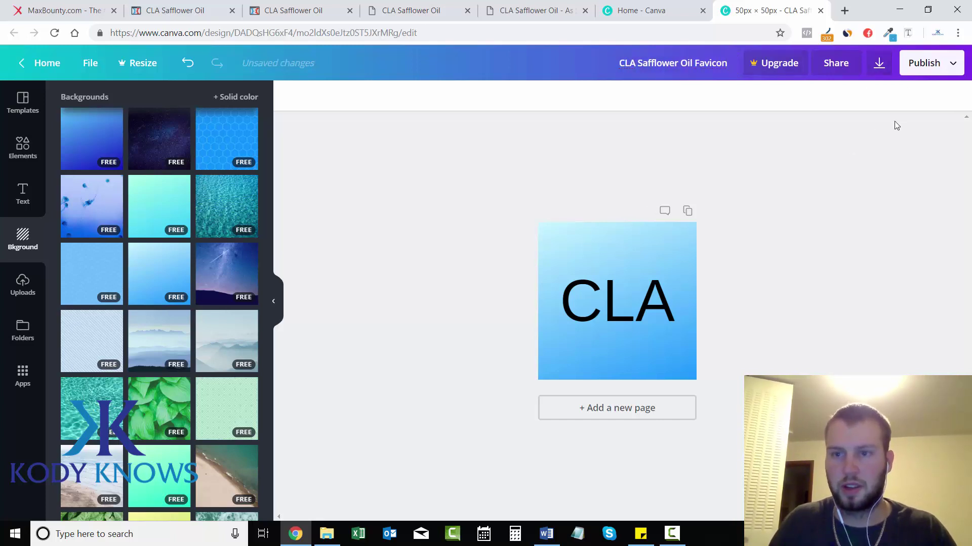
# - Download the design as a PNG, save it as "CLA Safflower Oil Favicon" in the Pictures folder, and dismiss the trial offer
pyautogui.click(879, 64)
pyautogui.click(846, 220)
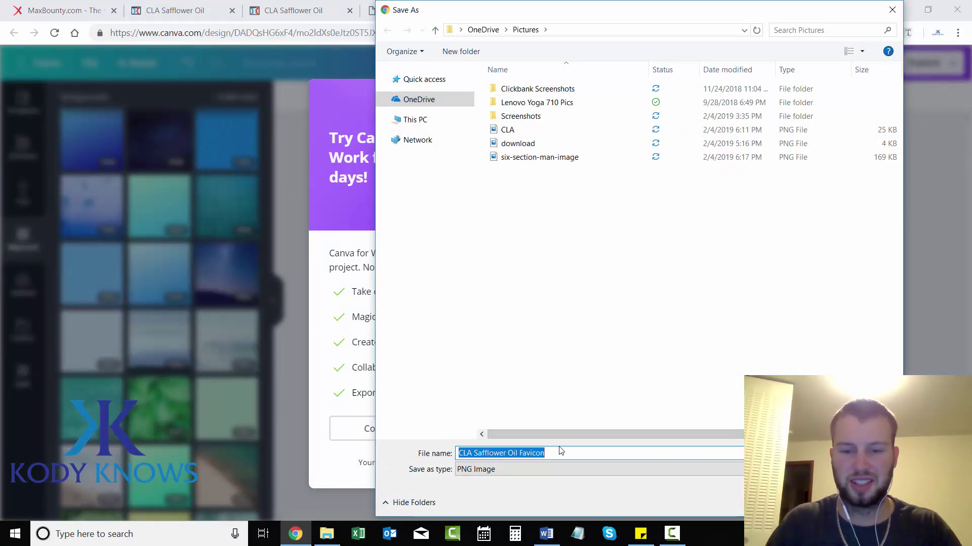
pyautogui.click(814, 502)
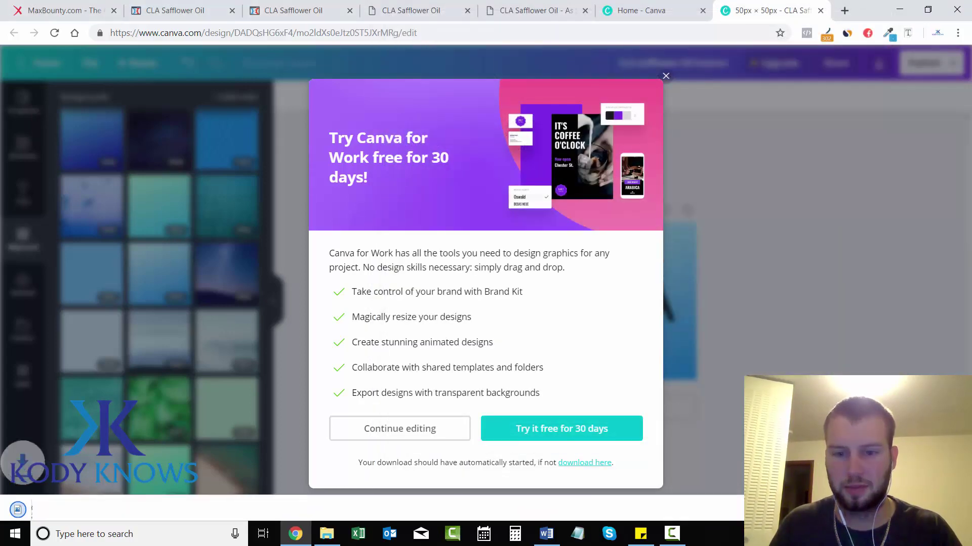
pyautogui.click(666, 61)
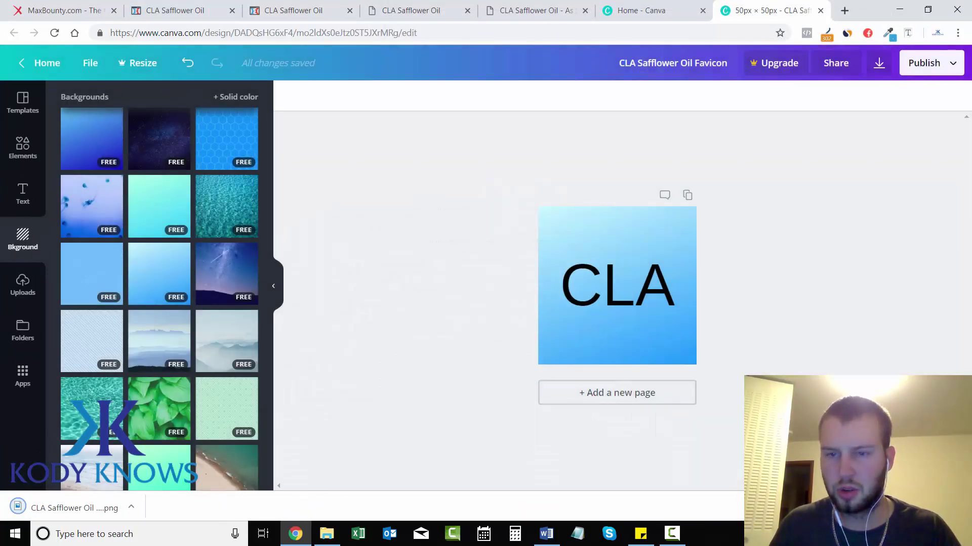
# - Switch to ClickFunnels, leave the page editor for the funnel overview, and close the sales page preview tab
pyautogui.click(175, 10)
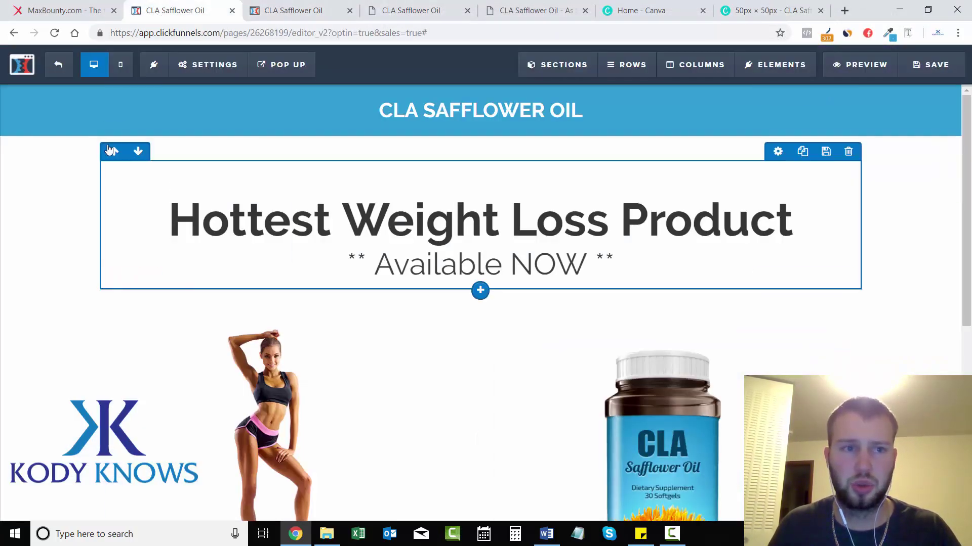
pyautogui.click(59, 70)
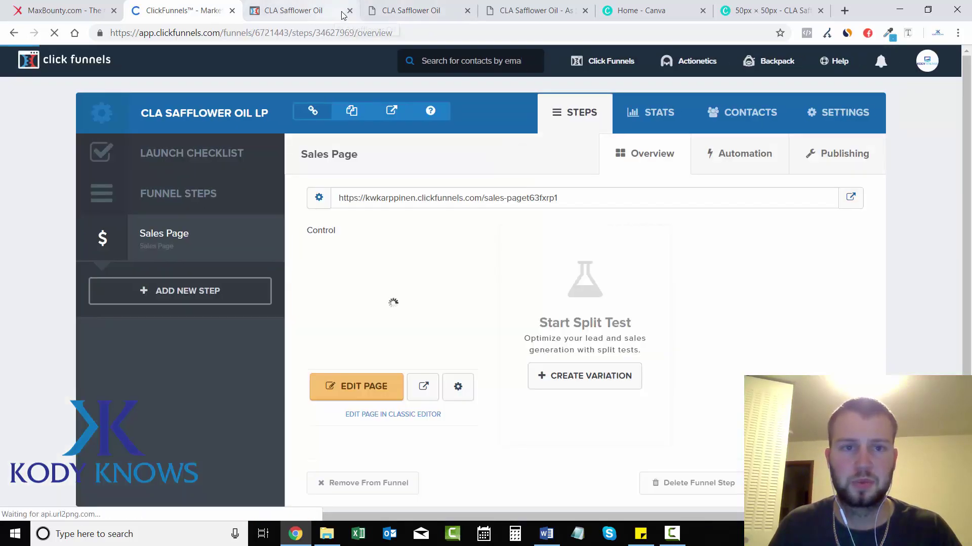
pyautogui.click(350, 10)
pyautogui.click(344, 10)
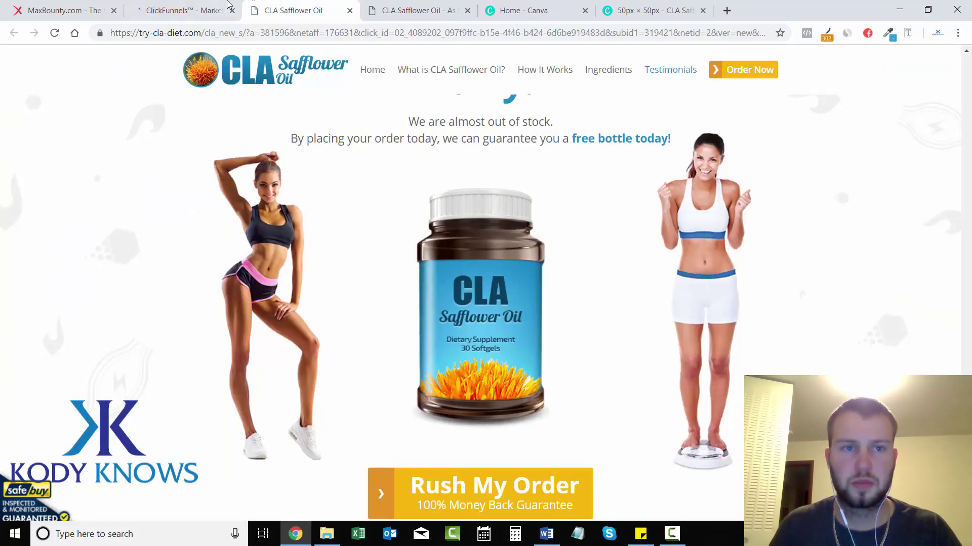
pyautogui.click(227, 4)
# - Go to the account's digital assets and start adding a new asset
pyautogui.click(927, 60)
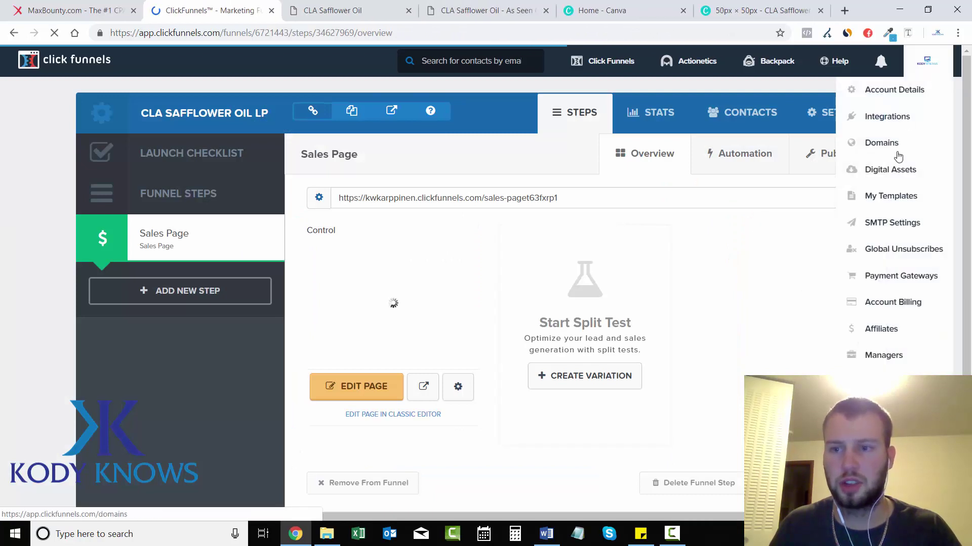
pyautogui.click(894, 168)
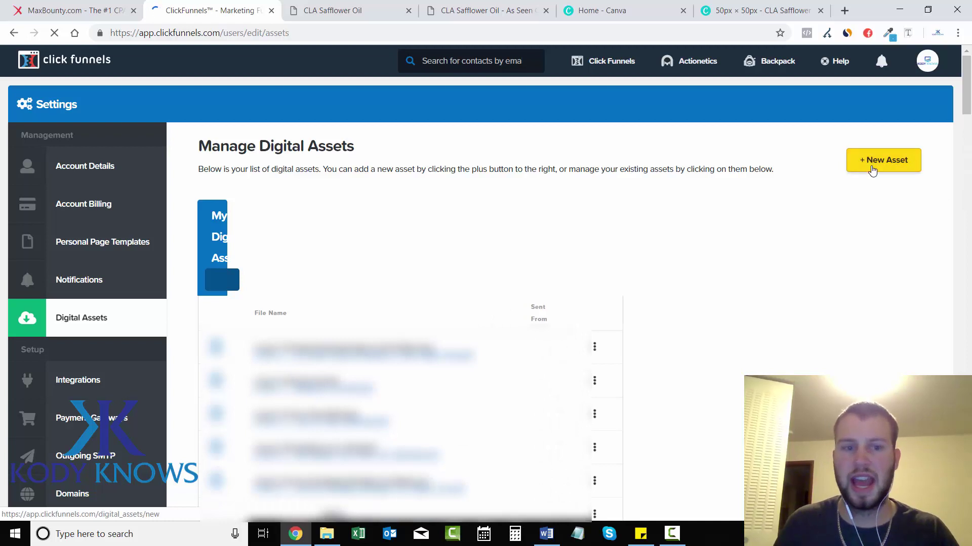
pyautogui.click(873, 171)
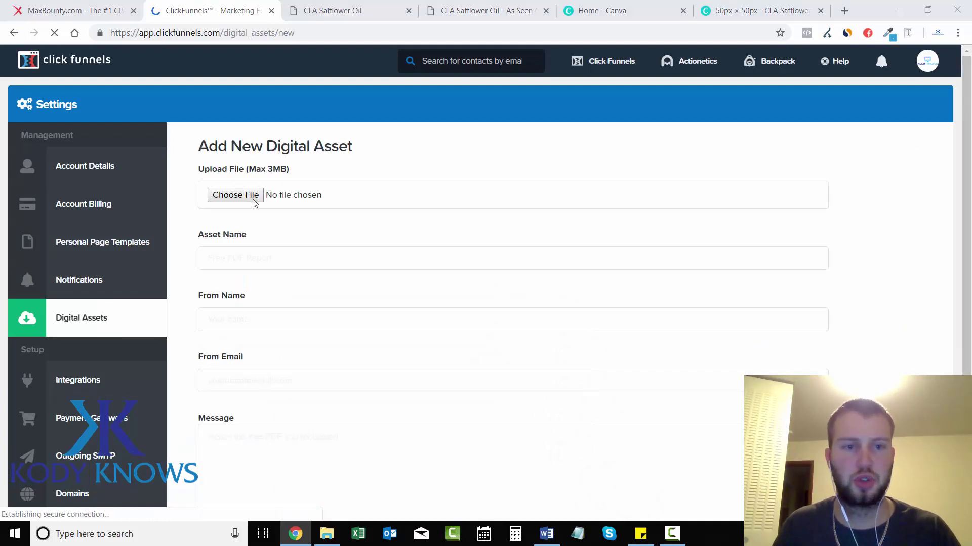
# - Choose "CLA Safflower Oil Favicon" from the Pictures folder as the upload file and name the asset "CLA Favicon"
pyautogui.click(253, 199)
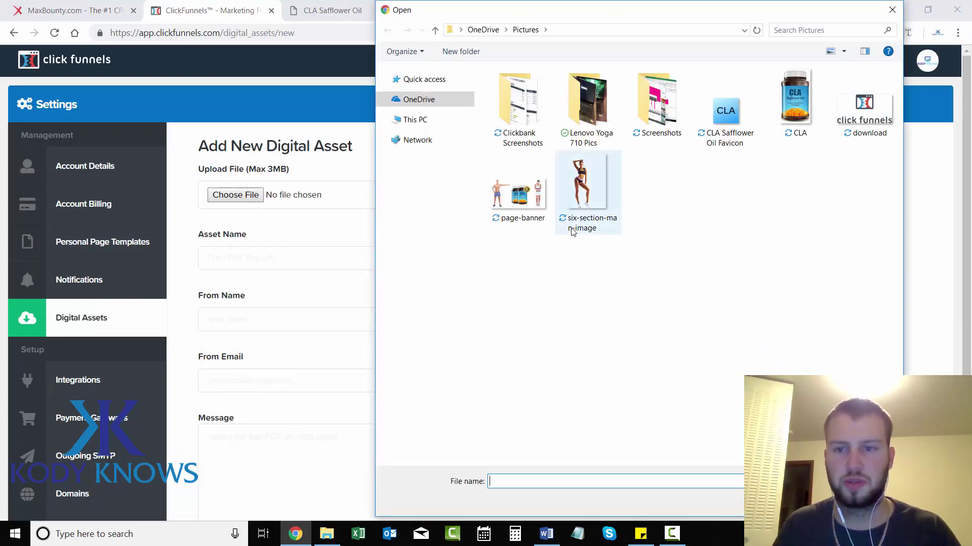
pyautogui.doubleClick(725, 111)
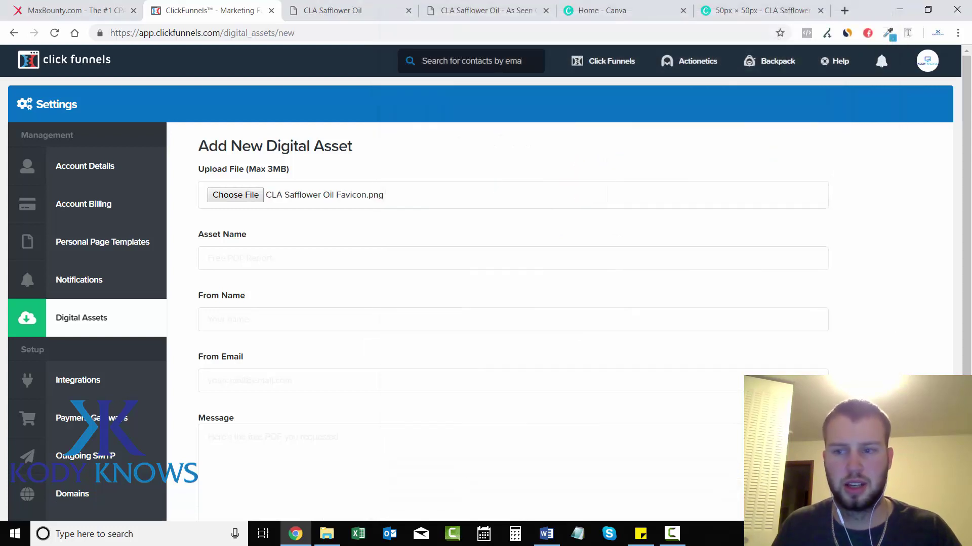
pyautogui.click(317, 256)
pyautogui.write('CLA')
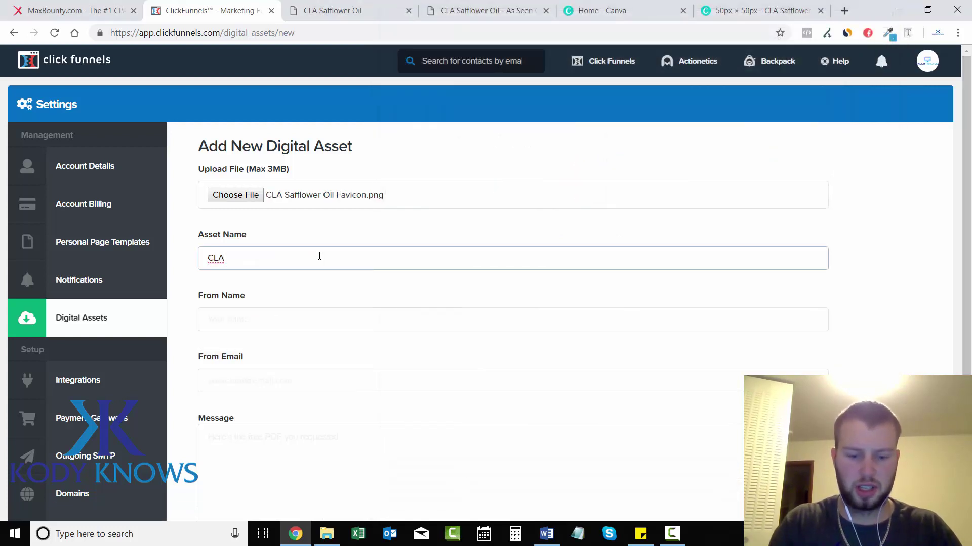
pyautogui.write(' Favicon')
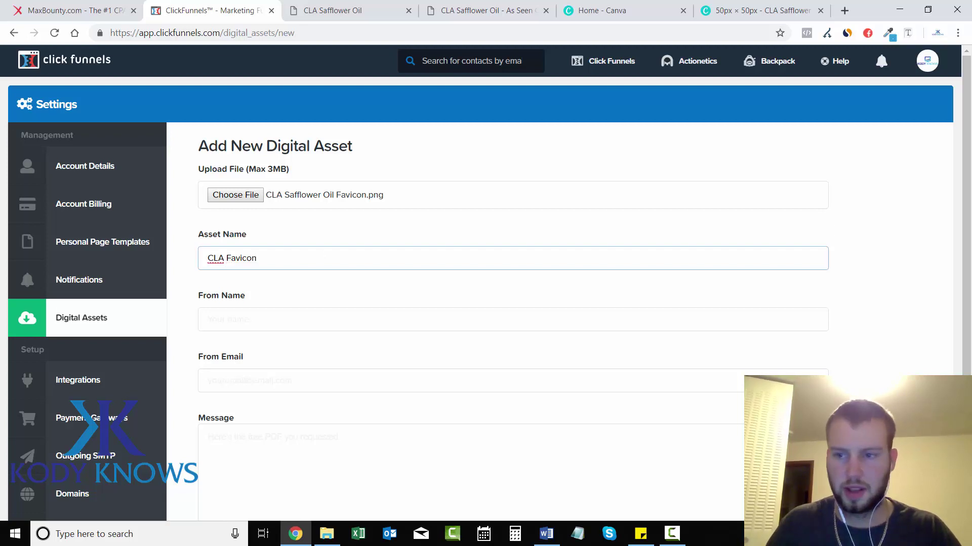
pyautogui.scroll(-3, 338, 401)
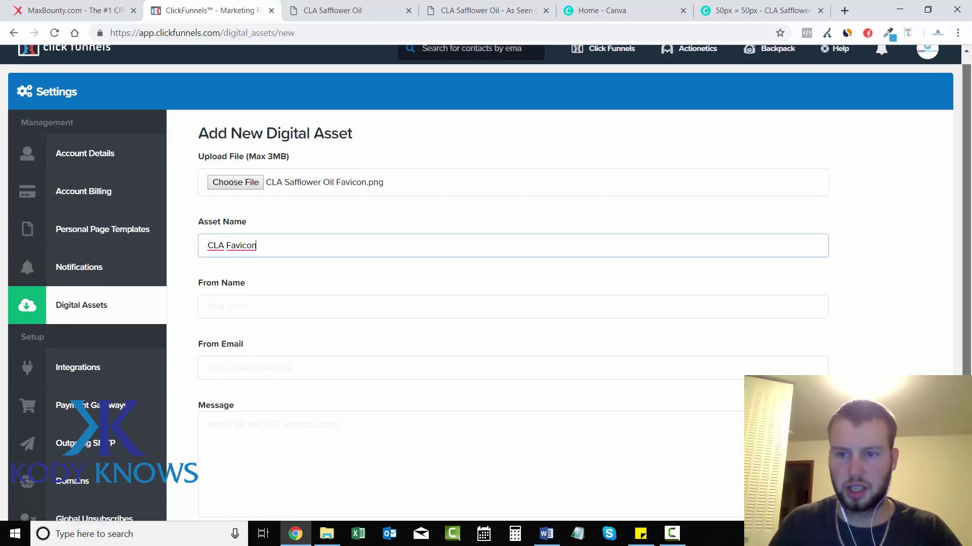
# - Create the digital asset and copy the asset path of the new CLA Favicon entry
pyautogui.click(214, 400)
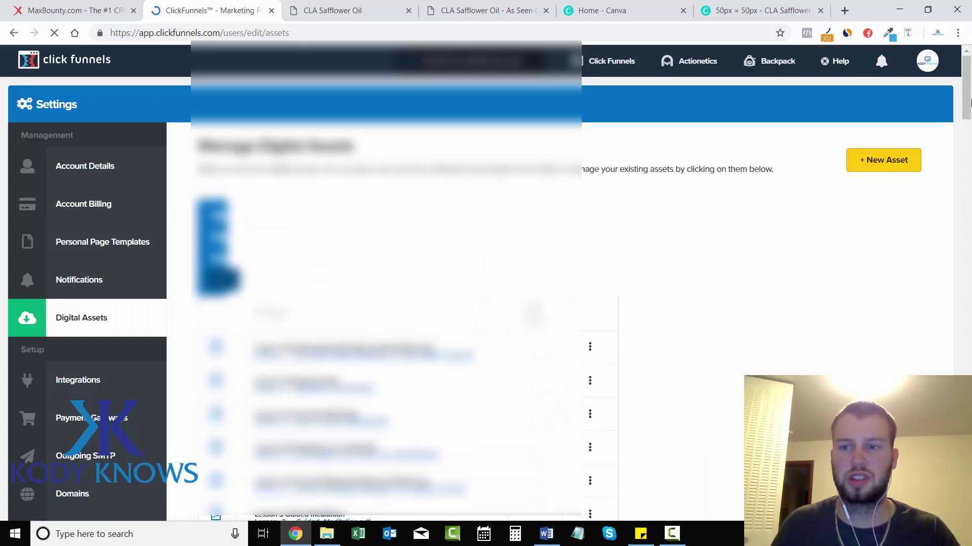
pyautogui.moveTo(959, 86); pyautogui.dragTo(971, 362)
pyautogui.click(959, 164)
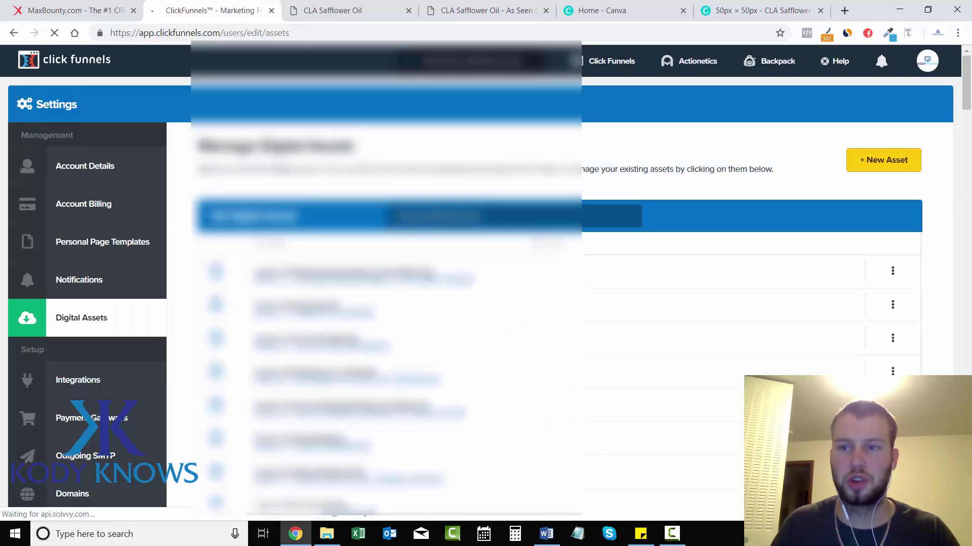
pyautogui.moveTo(960, 83); pyautogui.dragTo(966, 216)
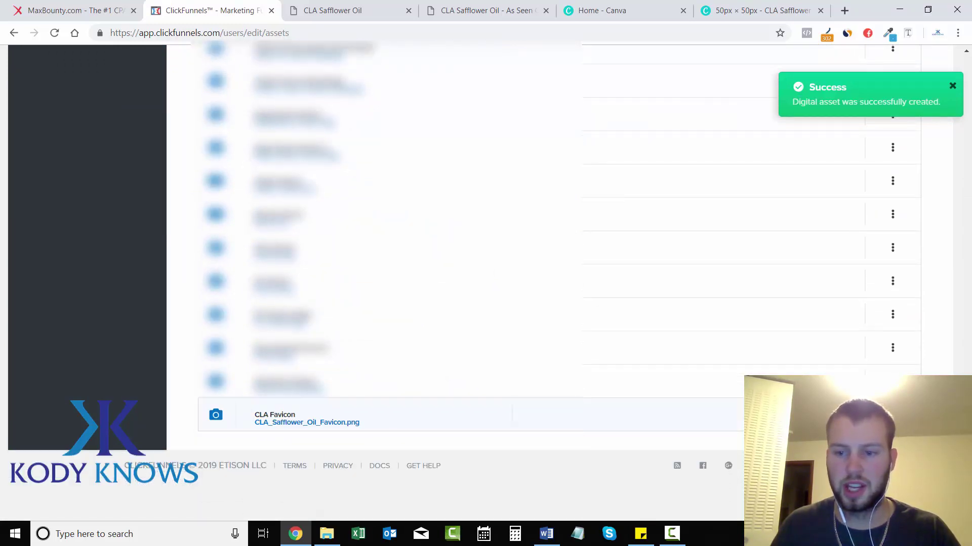
pyautogui.click(893, 414)
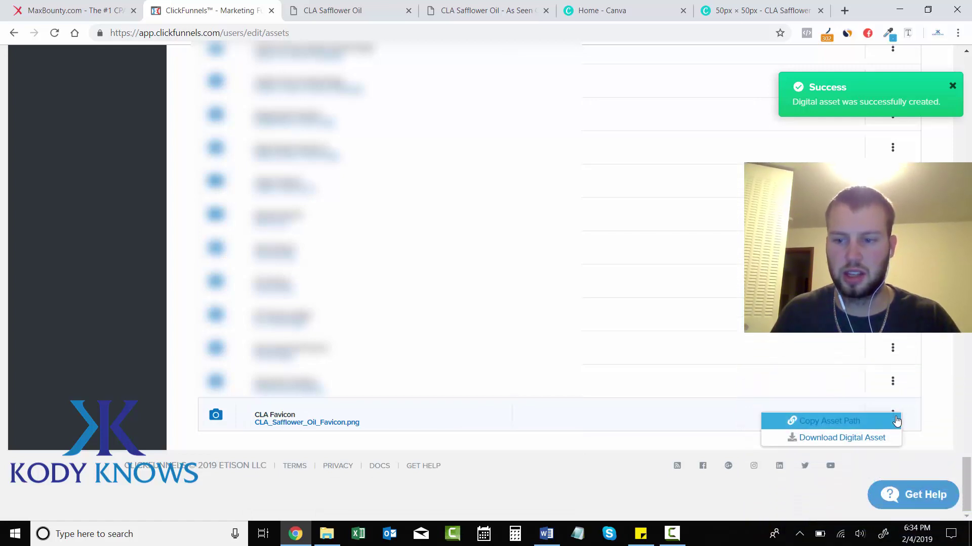
pyautogui.click(824, 422)
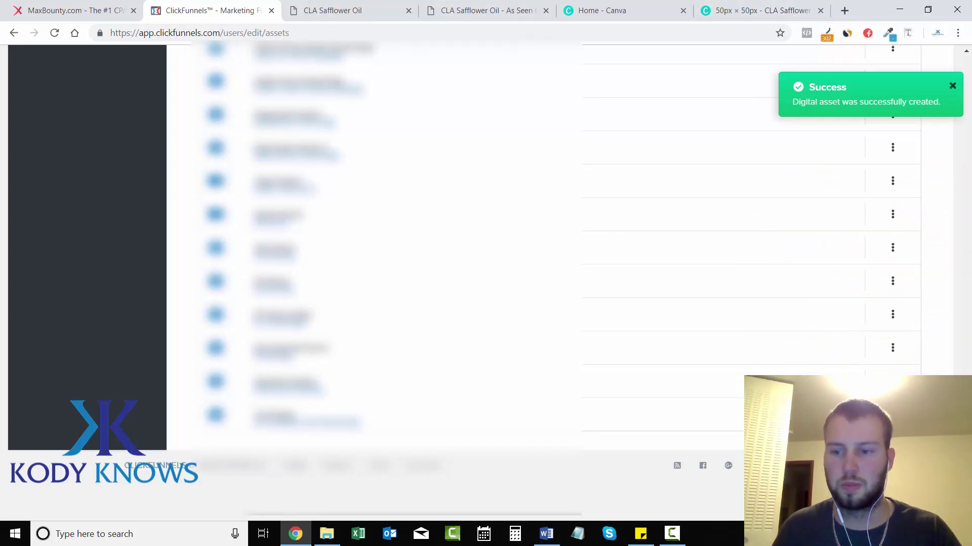
# - Leave the digital assets and go to the settings of the CLA Safflower Oil LP funnel
pyautogui.scroll(10, 911, 152)
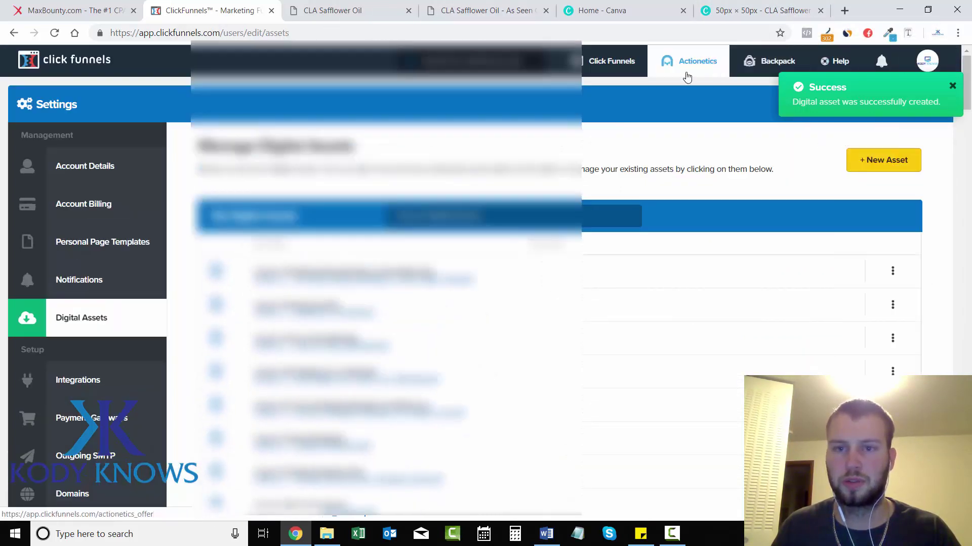
pyautogui.moveTo(612, 63)
pyautogui.click(602, 86)
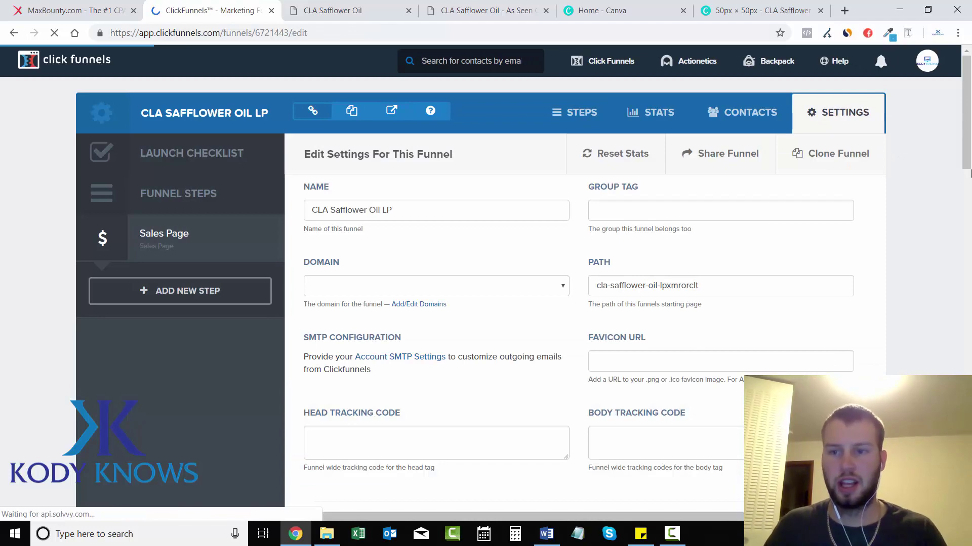
# - Paste the copied asset path as the funnel's Favicon URL and save the funnel settings
pyautogui.scroll(-1, 970, 173)
pyautogui.click(635, 310)
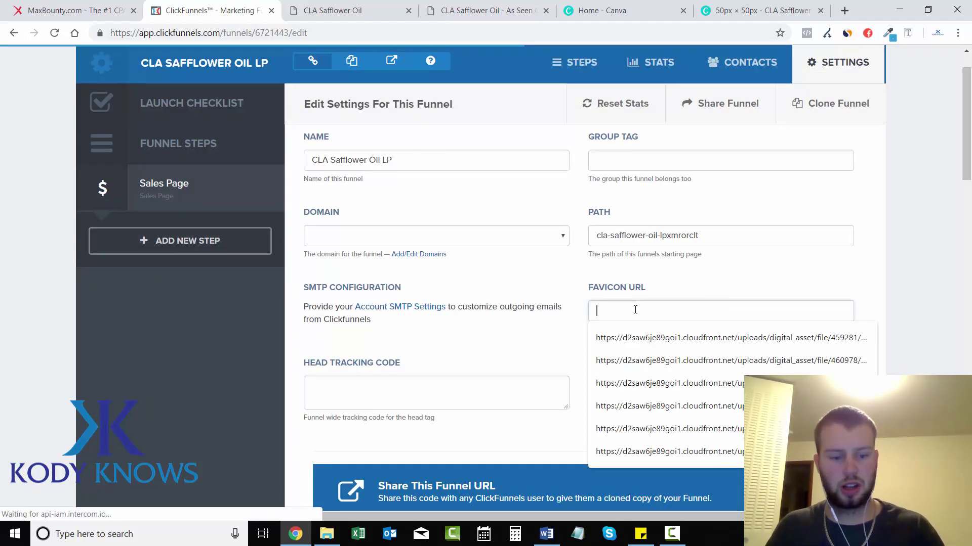
pyautogui.hotkey('ctrl', 'v')
pyautogui.moveTo(966, 124); pyautogui.dragTo(966, 452)
pyautogui.click(728, 407)
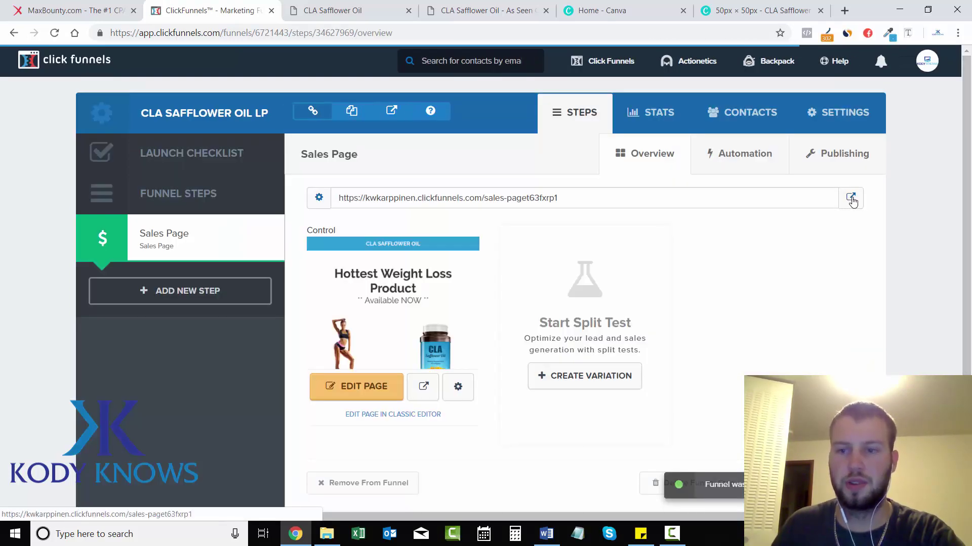
# - Open the live sales page and check its favicon, both with the page active and from another browser tab
pyautogui.click(851, 199)
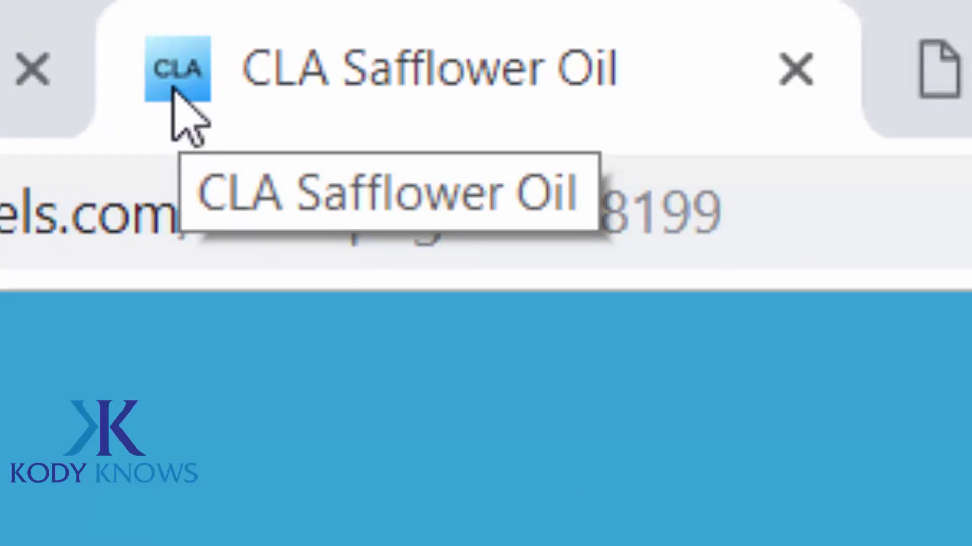
pyautogui.hotkey('ctrl', 'shift', 'Tab')
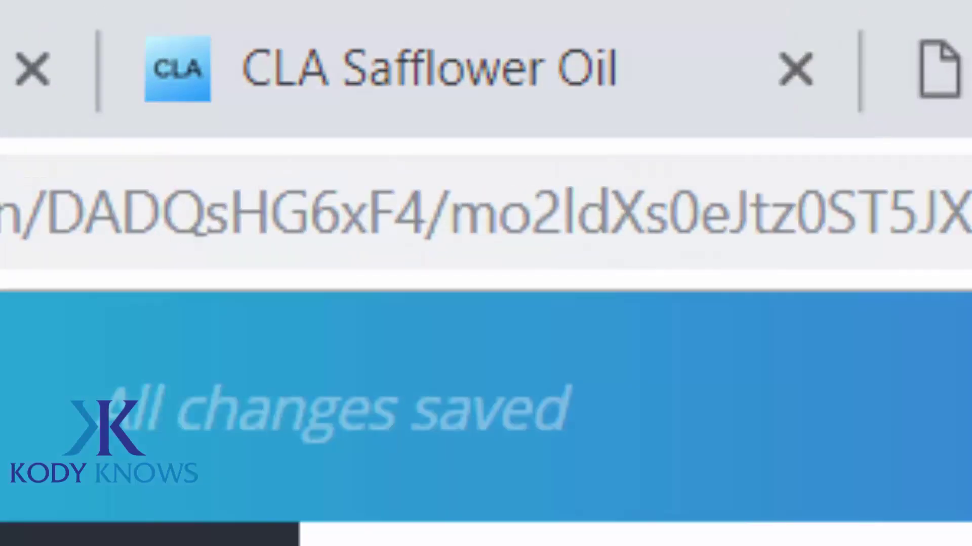
pyautogui.click(193, 94)
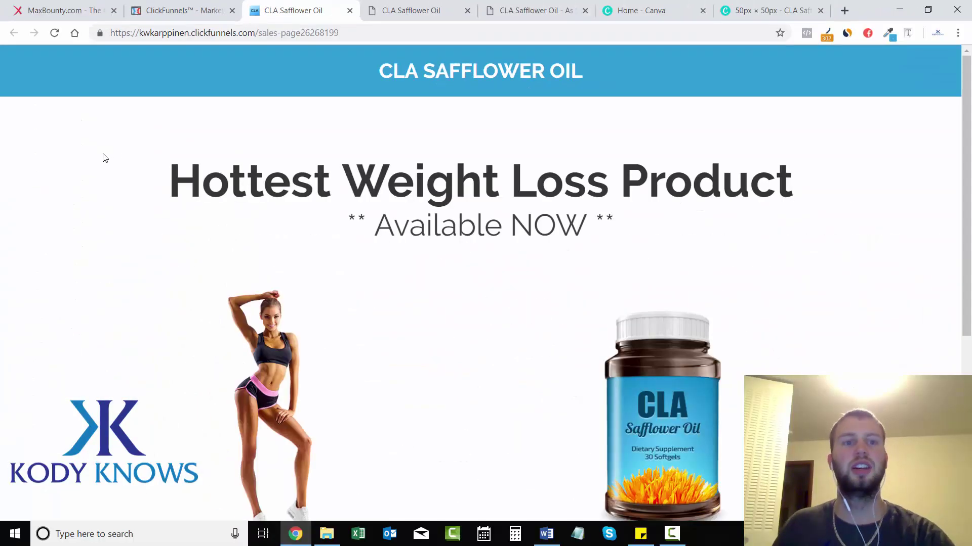